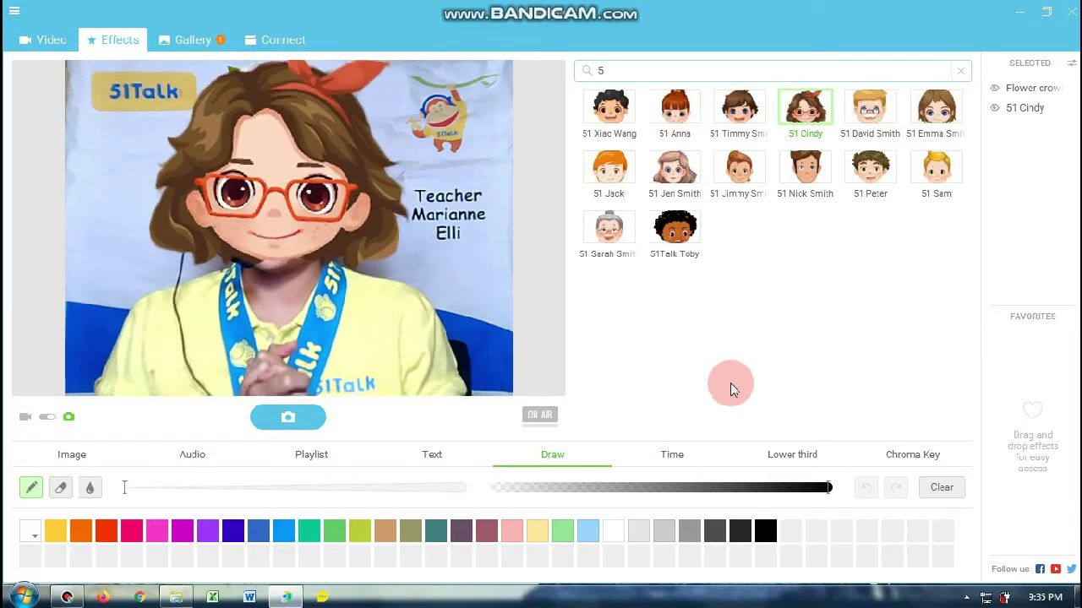
Step: Toggle the 51 Cindy cartoon mask in Face Accessories, keeping the flower crown on
{"action": "left_click", "coordinate": [805, 114]}
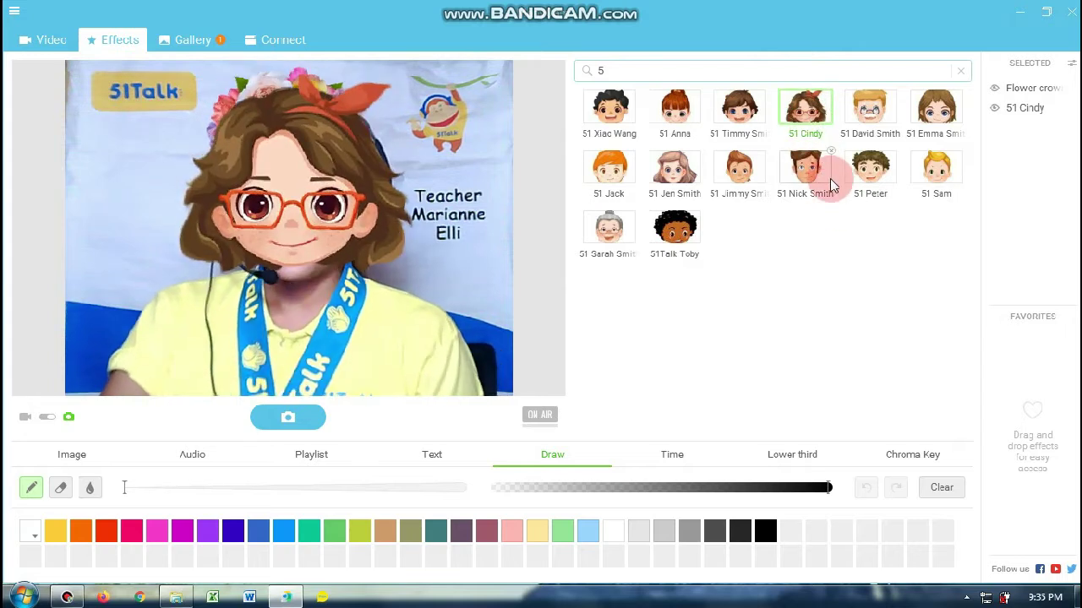
Step: Remove the 51 Cindy mask, try on the 51 Timmy mask, then remove Timmy too
{"action": "left_click", "coordinate": [806, 119]}
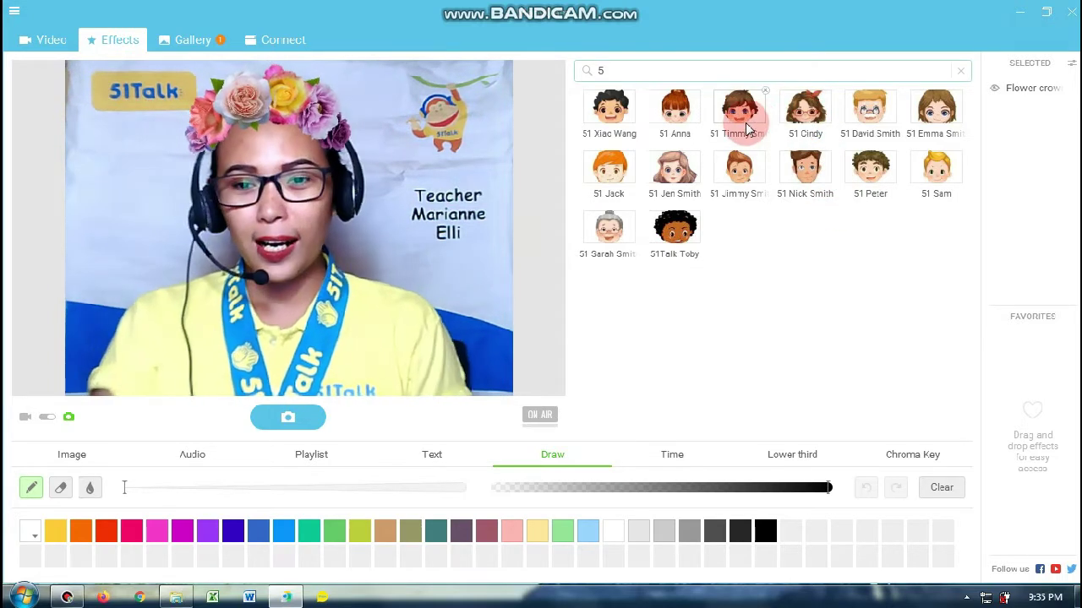
{"action": "left_click", "coordinate": [746, 125]}
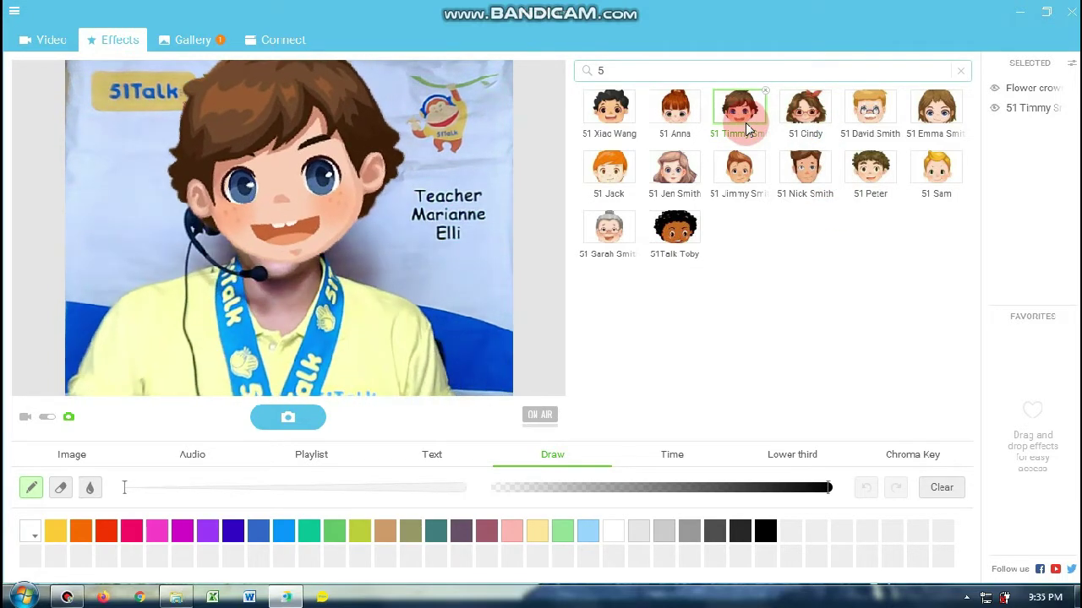
{"action": "left_click", "coordinate": [745, 127]}
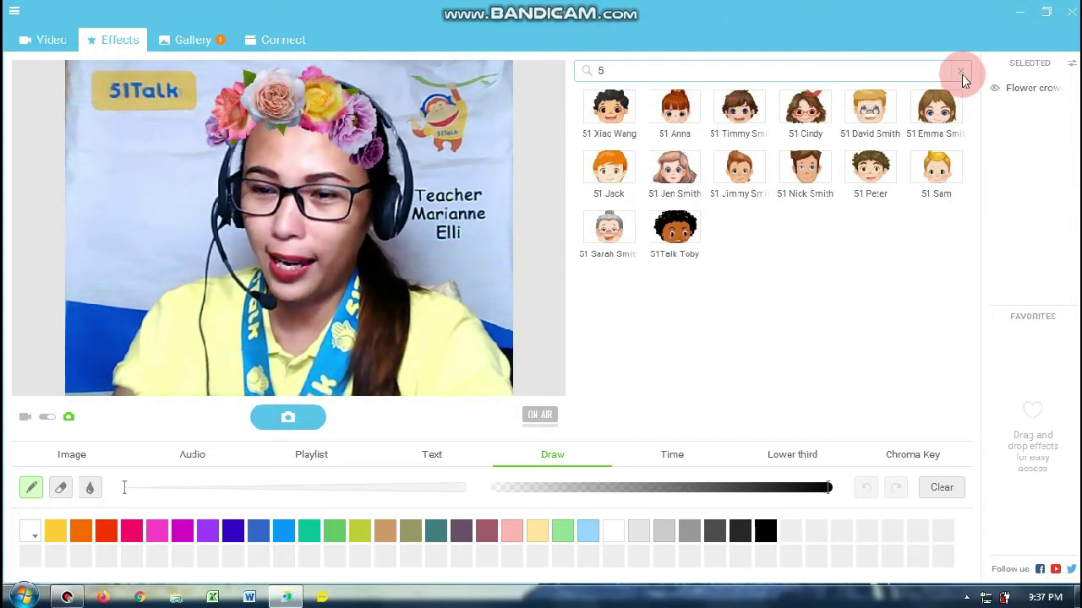
Step: Open Chrome and go to the ManyCam Filters and Effects page via the bookmark
{"action": "left_click", "coordinate": [141, 599]}
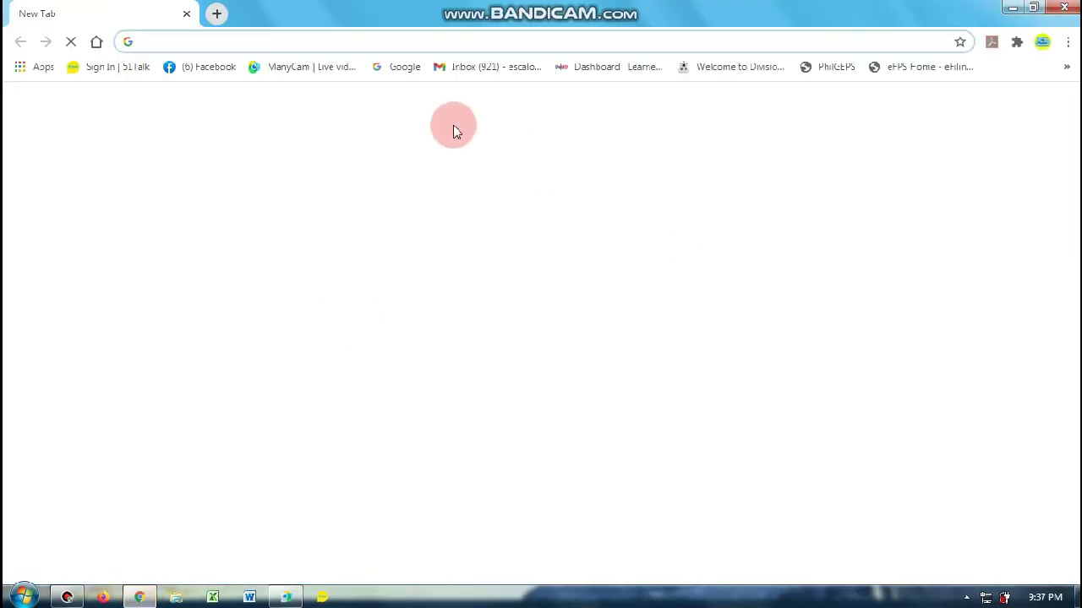
{"action": "left_click", "coordinate": [319, 72]}
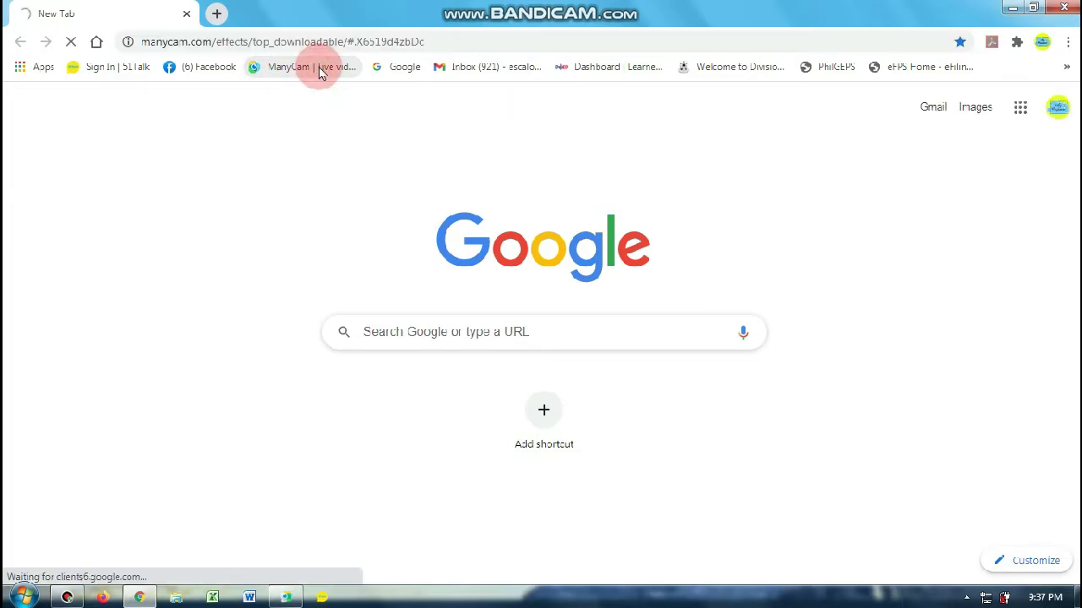
{"action": "left_click", "coordinate": [395, 49]}
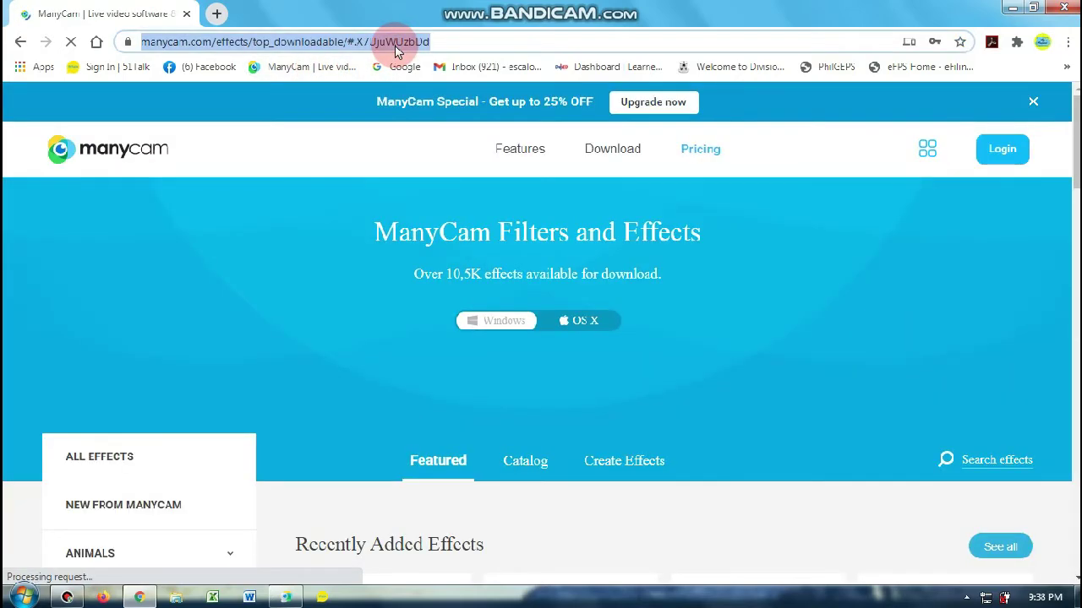
Step: Search the effects catalogue for '51'
{"action": "scroll", "coordinate": [614, 169], "scroll_direction": "down", "scroll_amount": 1}
{"action": "scroll", "coordinate": [664, 218], "scroll_direction": "down", "scroll_amount": 2}
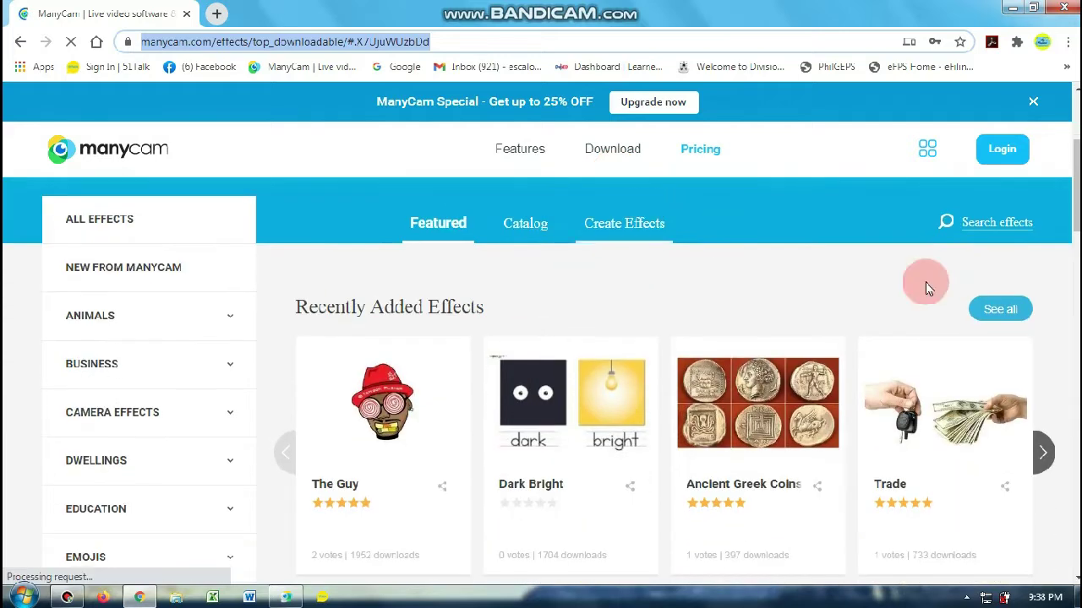
{"action": "left_click", "coordinate": [980, 237]}
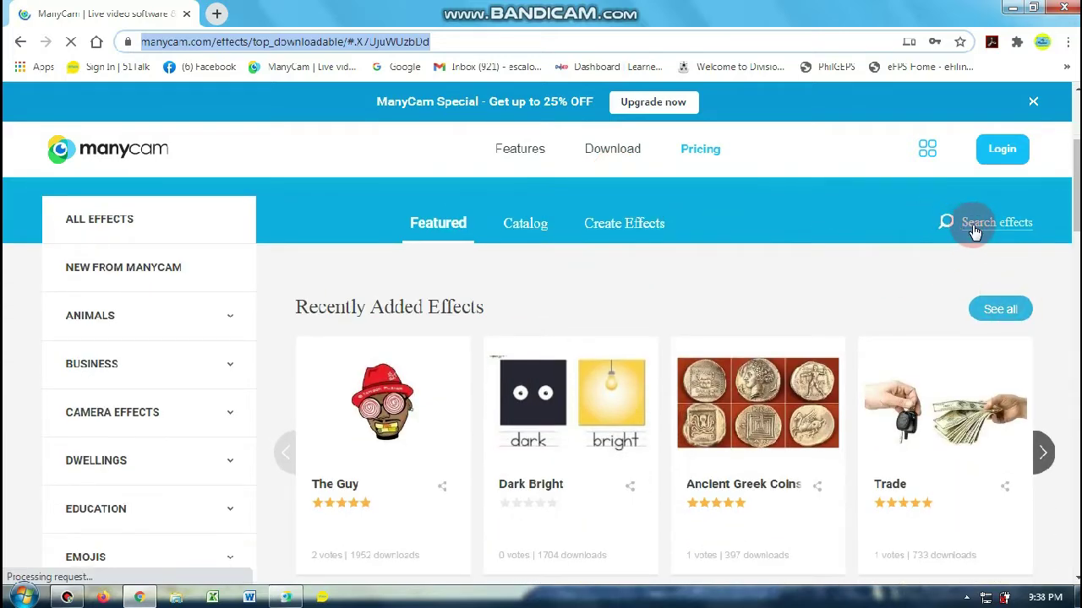
{"action": "left_click", "coordinate": [974, 231]}
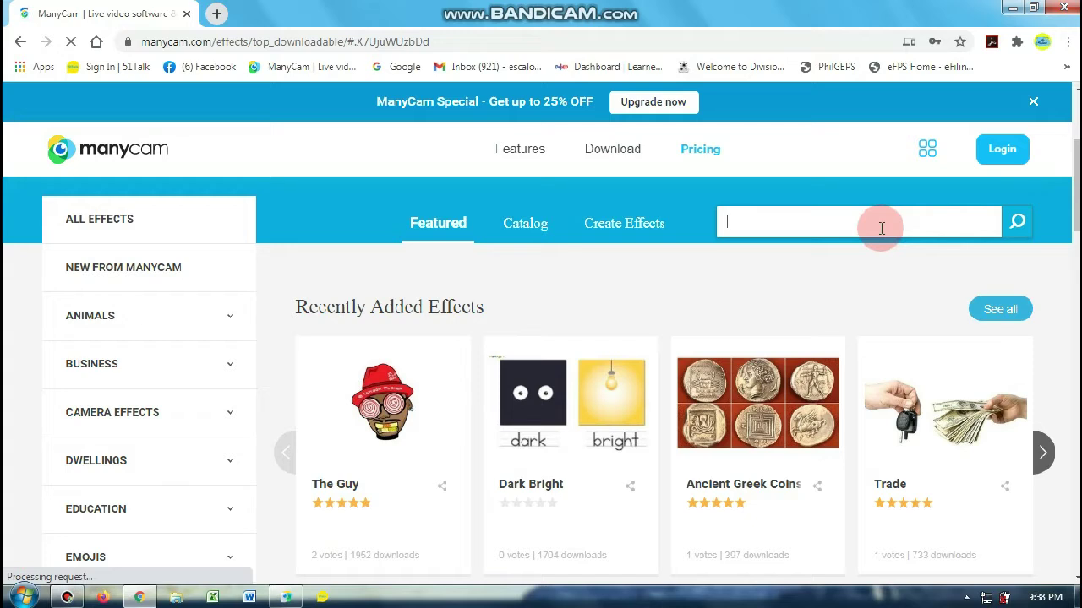
{"action": "type", "text": "51"}
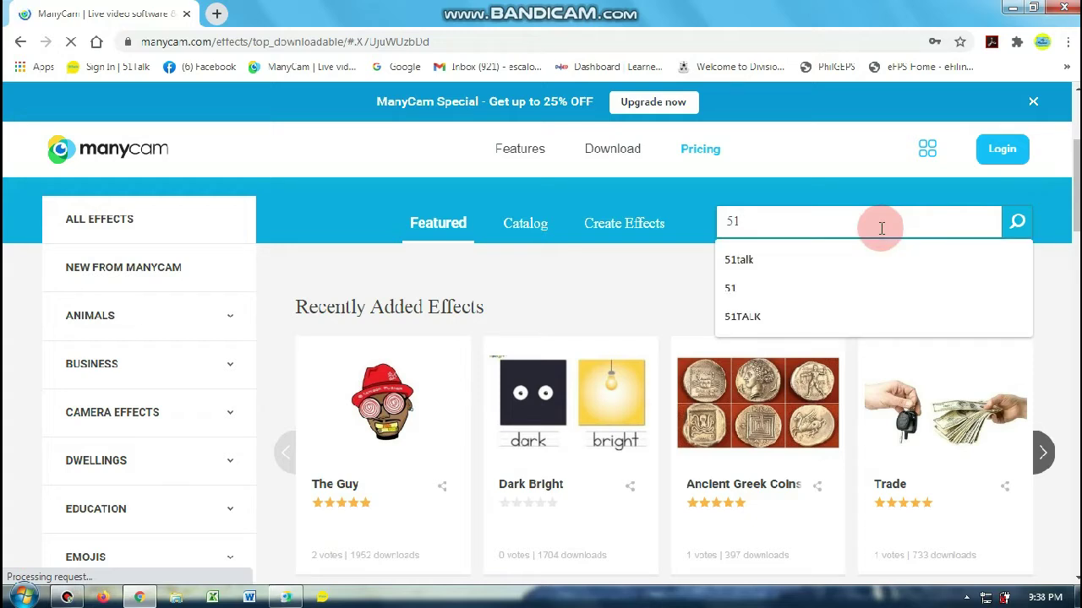
{"action": "key", "text": "Return"}
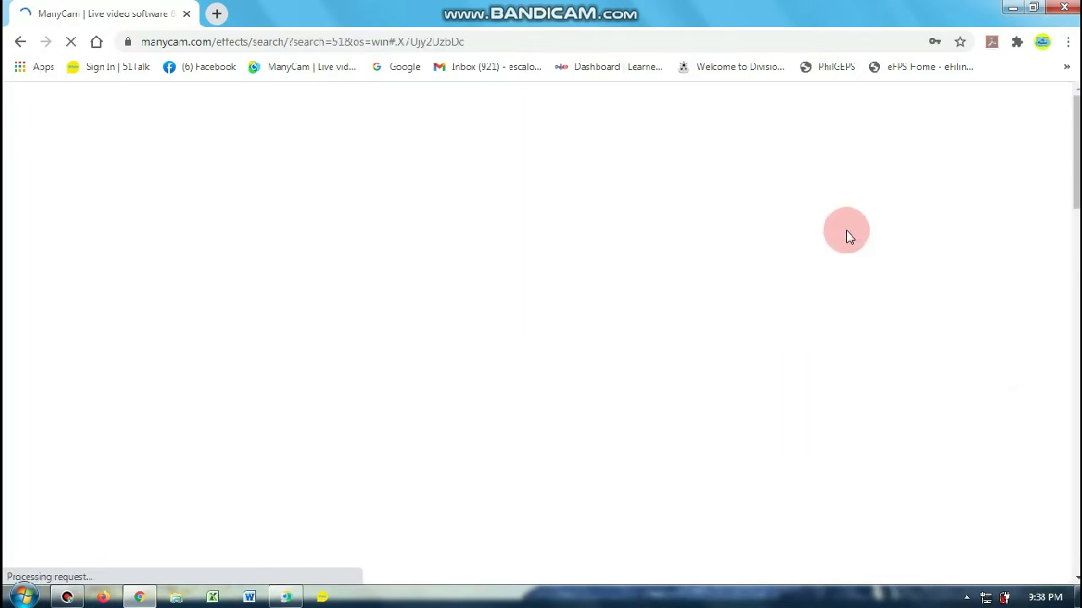
Step: Download the 51Talk - Timmy Mask effect from the '51' search results
{"action": "scroll", "coordinate": [703, 271], "scroll_direction": "down", "scroll_amount": 4}
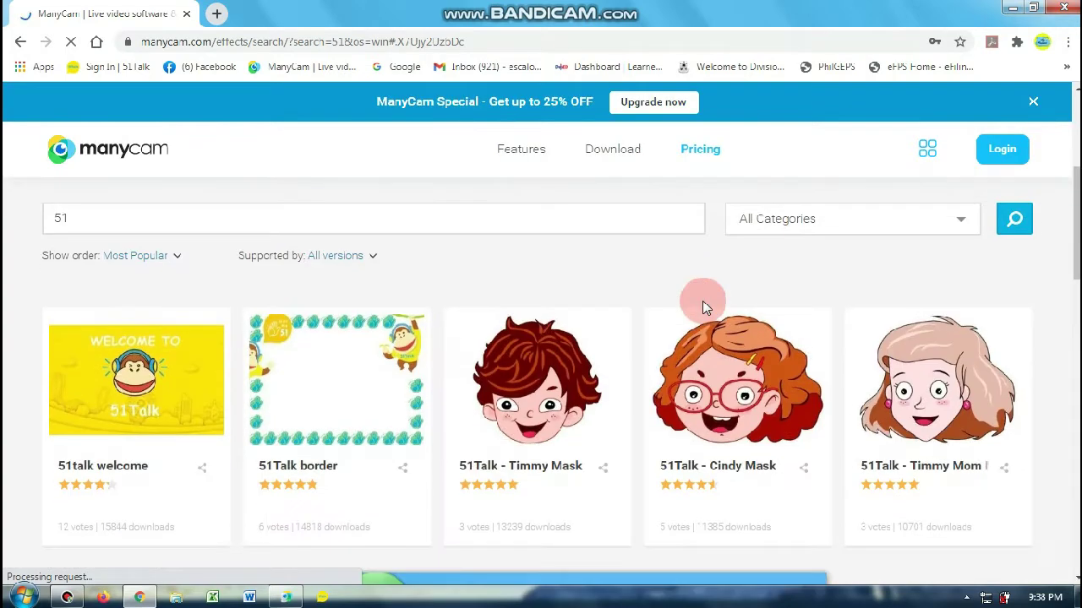
{"action": "scroll", "coordinate": [709, 287], "scroll_direction": "down", "scroll_amount": 2}
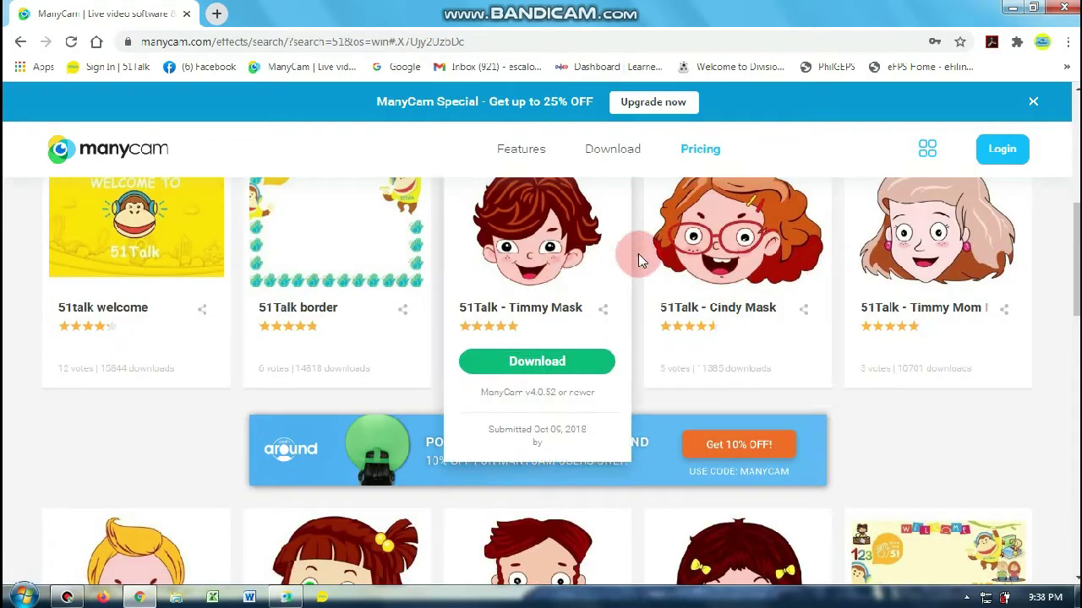
{"action": "mouse_move", "coordinate": [553, 363]}
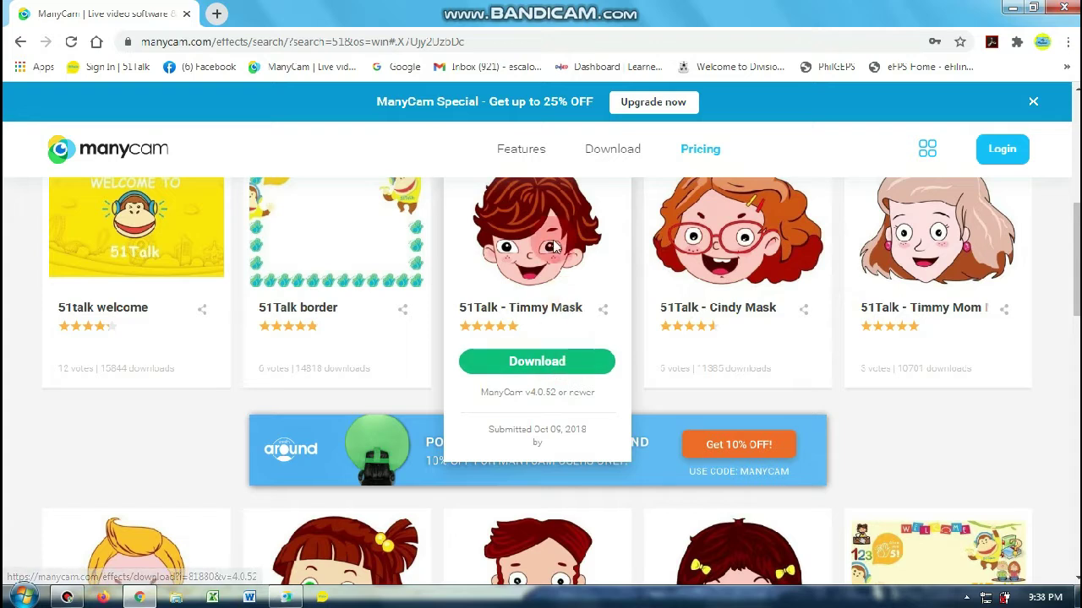
{"action": "scroll", "coordinate": [963, 347], "scroll_direction": "down", "scroll_amount": 3}
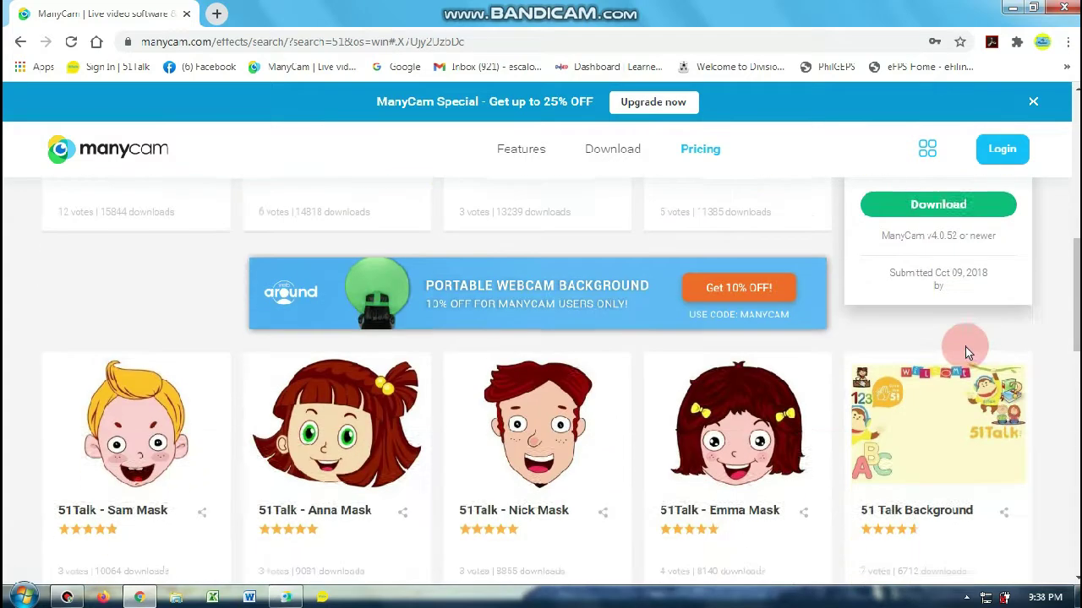
{"action": "scroll", "coordinate": [662, 380], "scroll_direction": "down", "scroll_amount": 2}
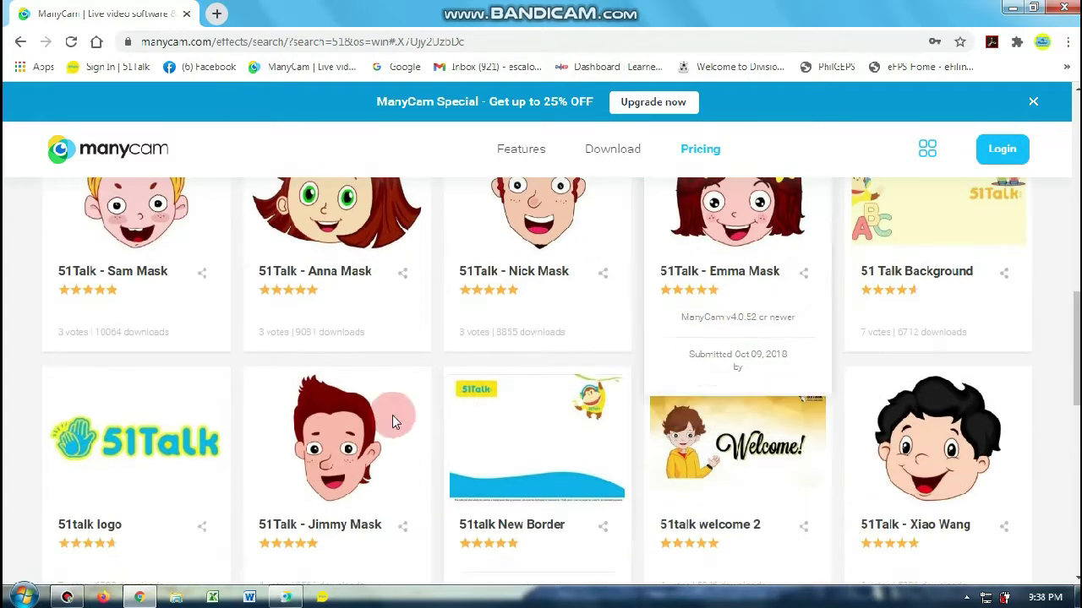
{"action": "scroll", "coordinate": [398, 338], "scroll_direction": "down", "scroll_amount": 4}
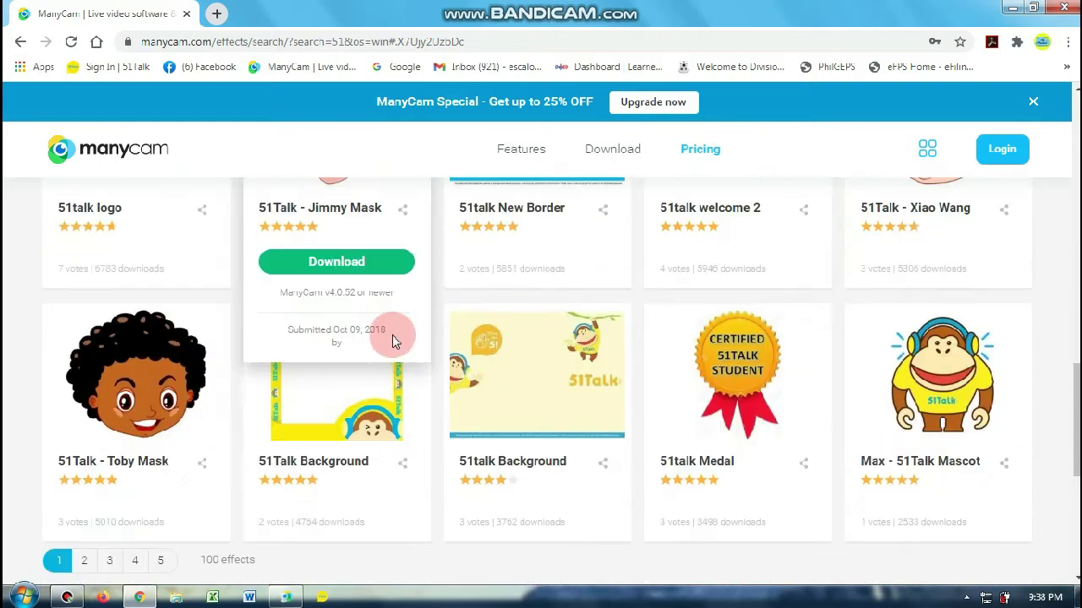
{"action": "scroll", "coordinate": [616, 362], "scroll_direction": "up", "scroll_amount": 9}
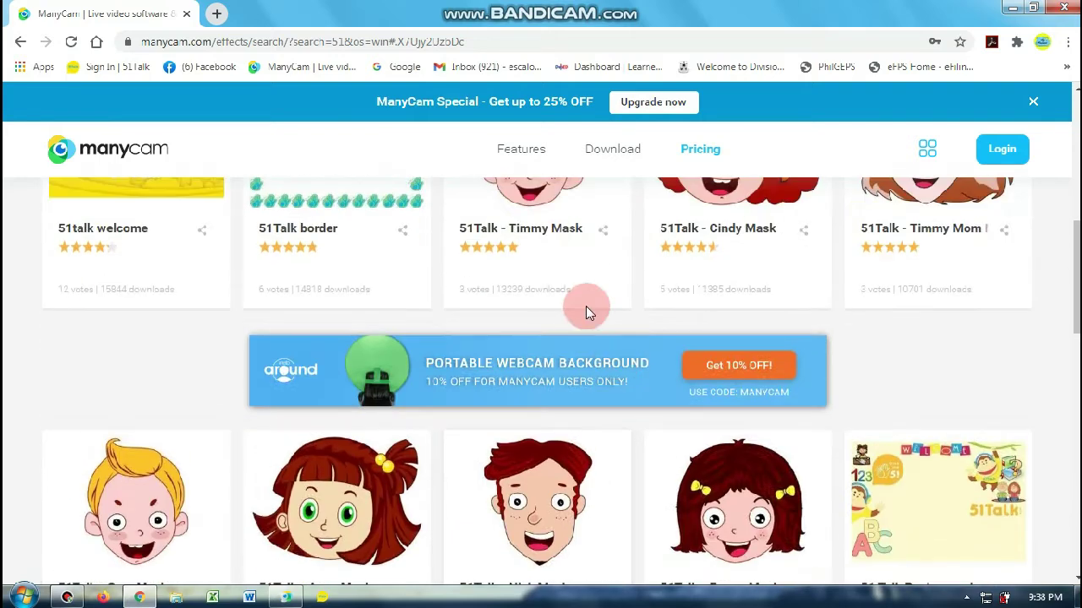
{"action": "scroll", "coordinate": [587, 305], "scroll_direction": "up", "scroll_amount": 3}
{"action": "scroll", "coordinate": [587, 304], "scroll_direction": "down", "scroll_amount": 3}
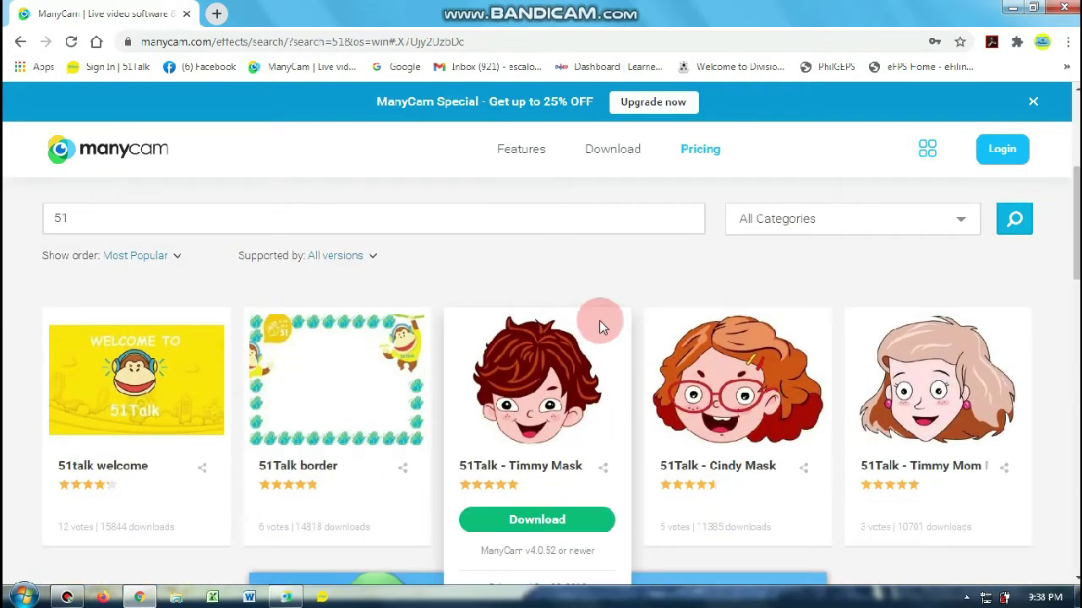
{"action": "scroll", "coordinate": [722, 363], "scroll_direction": "down", "scroll_amount": 2}
{"action": "left_click", "coordinate": [587, 362]}
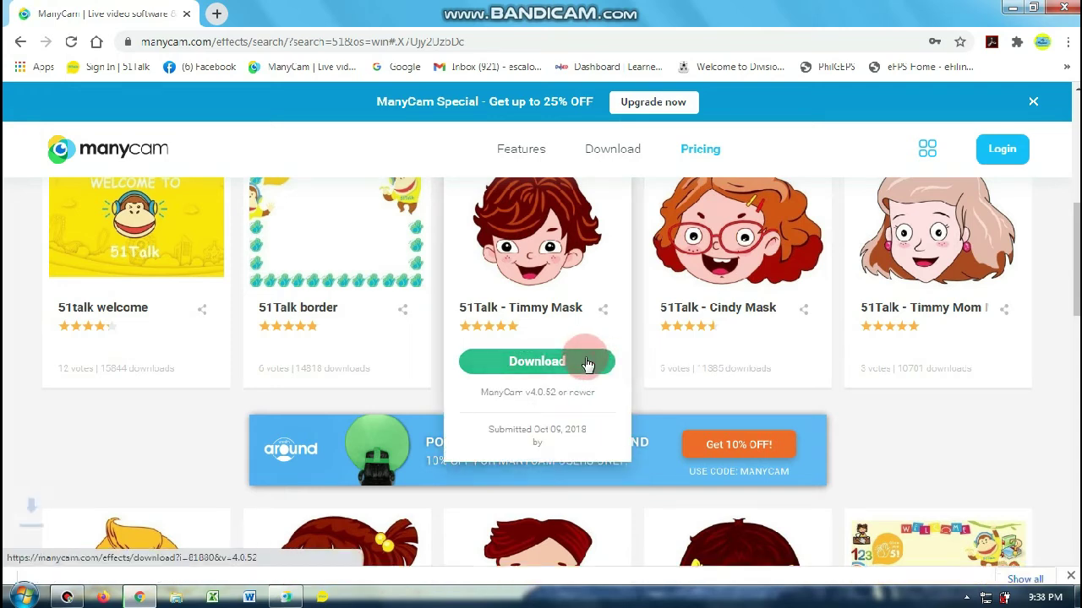
Step: Restore Chrome from full screen, narrow it and move it beside ManyCam
{"action": "key", "text": "super+Down"}
{"action": "left_click_drag", "start_coordinate": [776, 177], "coordinate": [411, 177]}
{"action": "left_click_drag", "start_coordinate": [272, 26], "coordinate": [479, 25]}
{"action": "left_click", "coordinate": [239, 514]}
Step: Open the downloaded 51Talk - Timmy Mask.mcv in ManyCam and close Chrome
{"action": "left_click", "coordinate": [226, 543]}
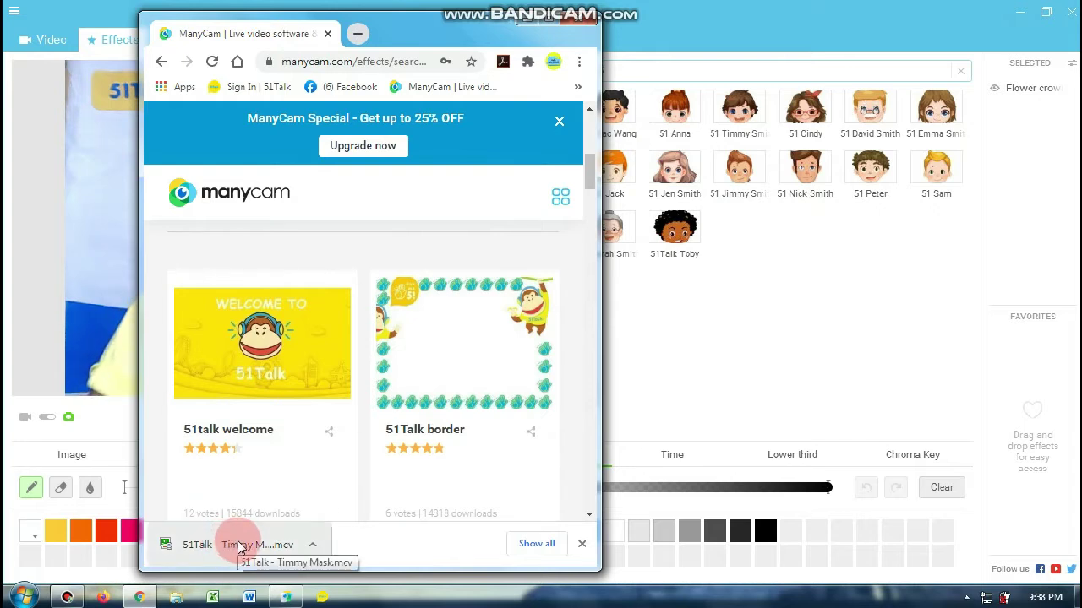
{"action": "left_click", "coordinate": [239, 545]}
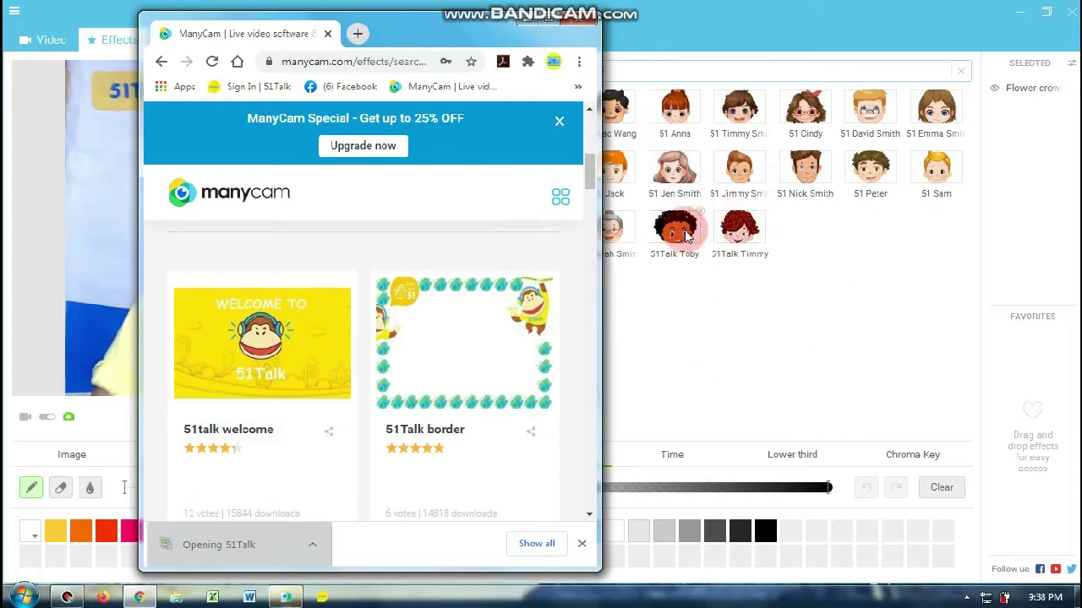
{"action": "left_click", "coordinate": [579, 25]}
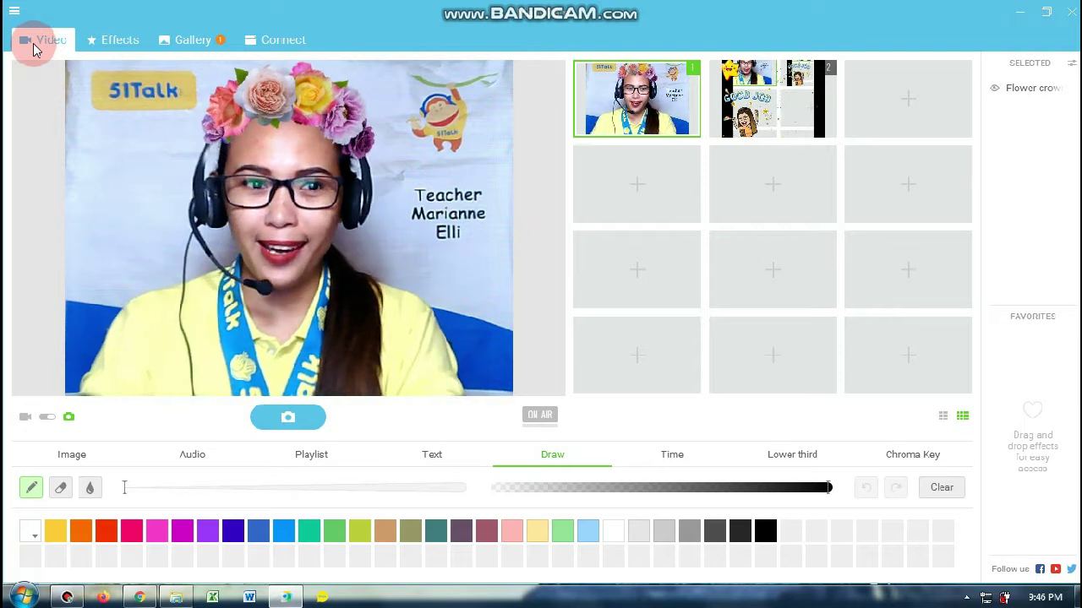
Step: Browse the Face Accessories collection, then go back to the effect category overview
{"action": "left_click", "coordinate": [114, 49]}
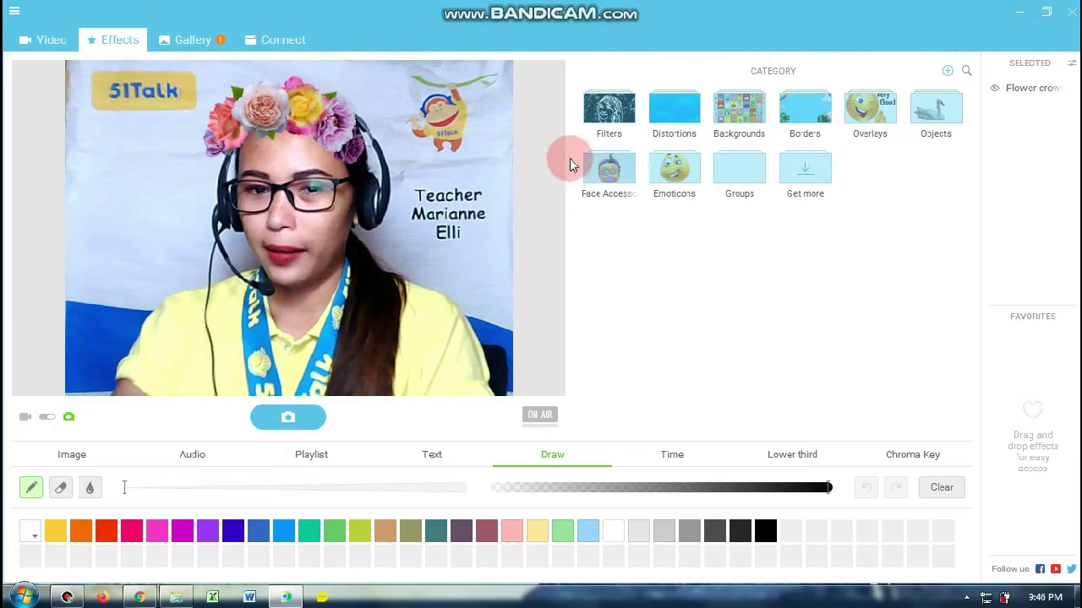
{"action": "left_click", "coordinate": [609, 183]}
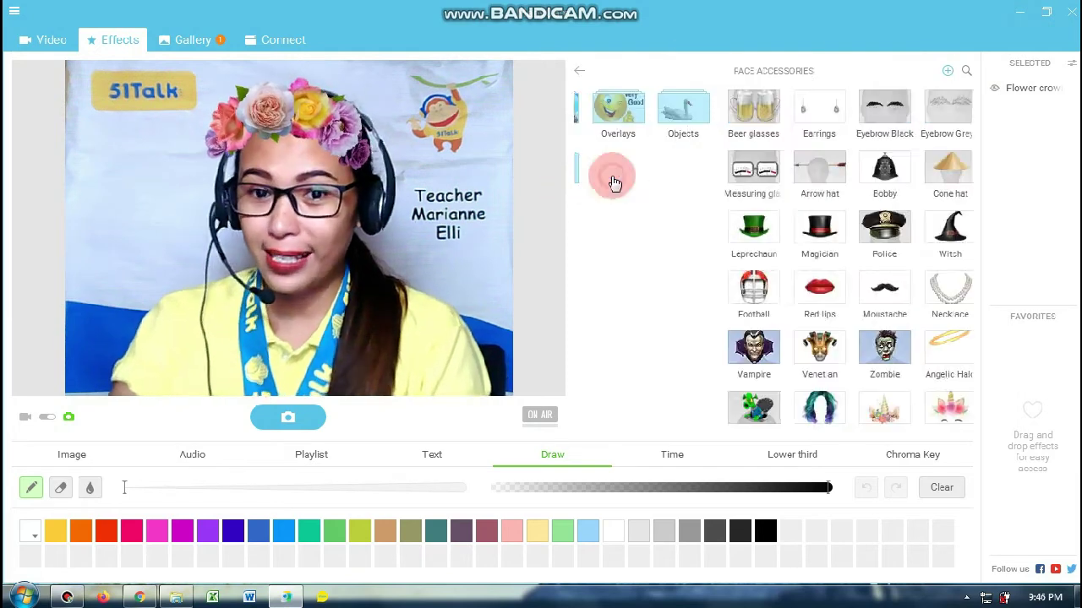
{"action": "scroll", "coordinate": [743, 254], "scroll_direction": "down", "scroll_amount": 3}
{"action": "scroll", "coordinate": [780, 287], "scroll_direction": "down", "scroll_amount": 6}
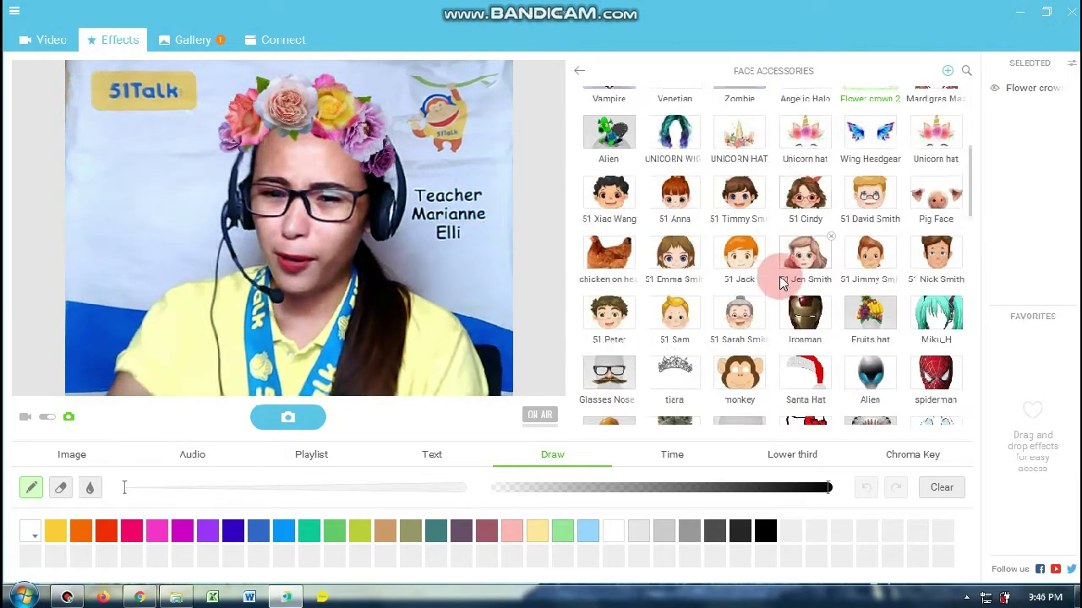
{"action": "scroll", "coordinate": [963, 338], "scroll_direction": "down", "scroll_amount": 6}
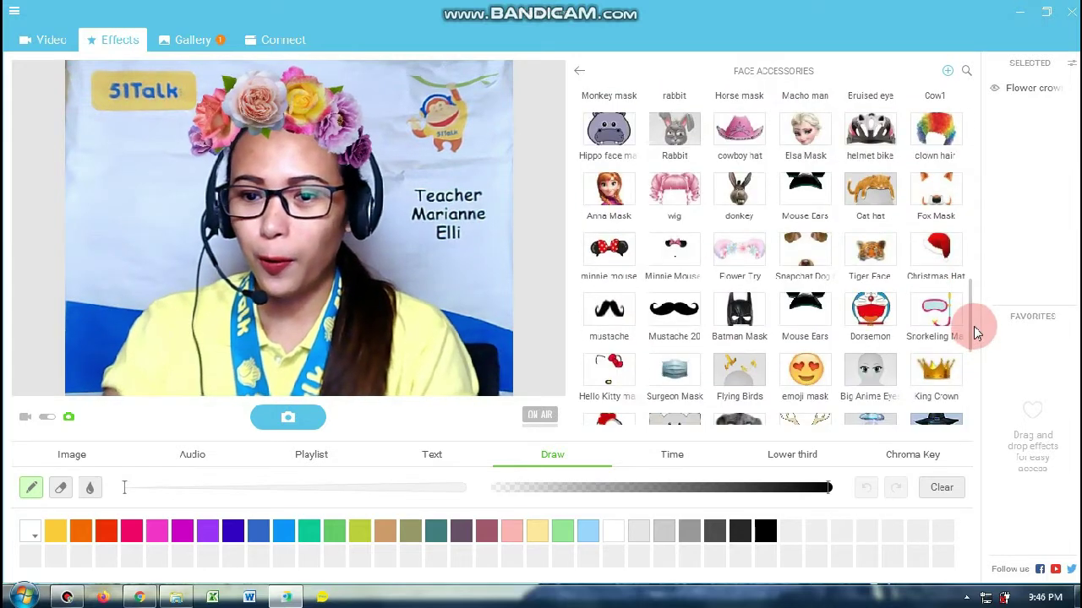
{"action": "left_click_drag", "start_coordinate": [966, 321], "coordinate": [980, 102]}
{"action": "left_click", "coordinate": [585, 76]}
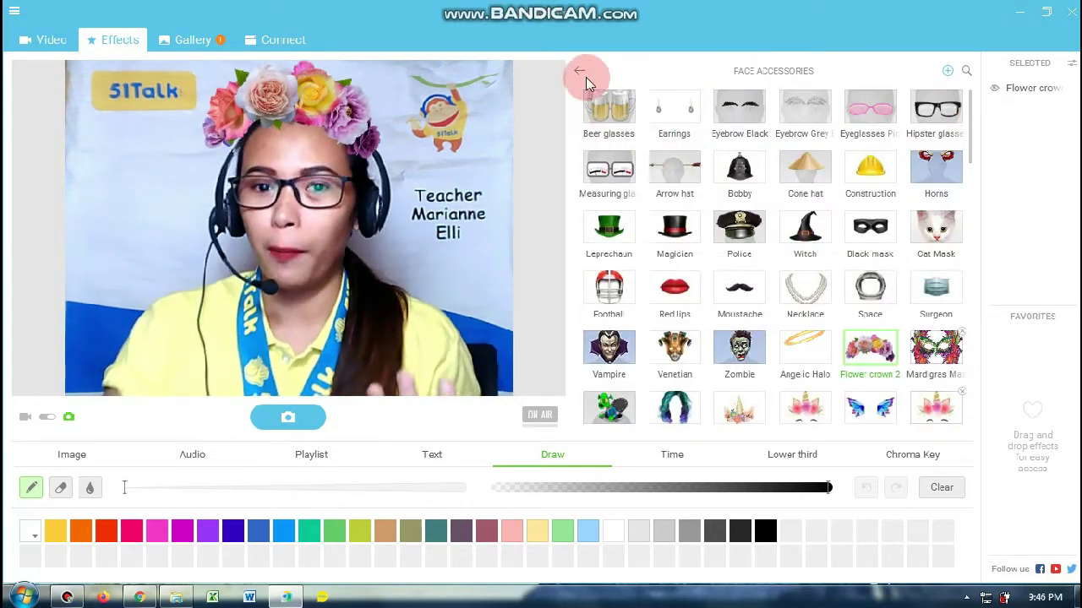
{"action": "left_click", "coordinate": [581, 68]}
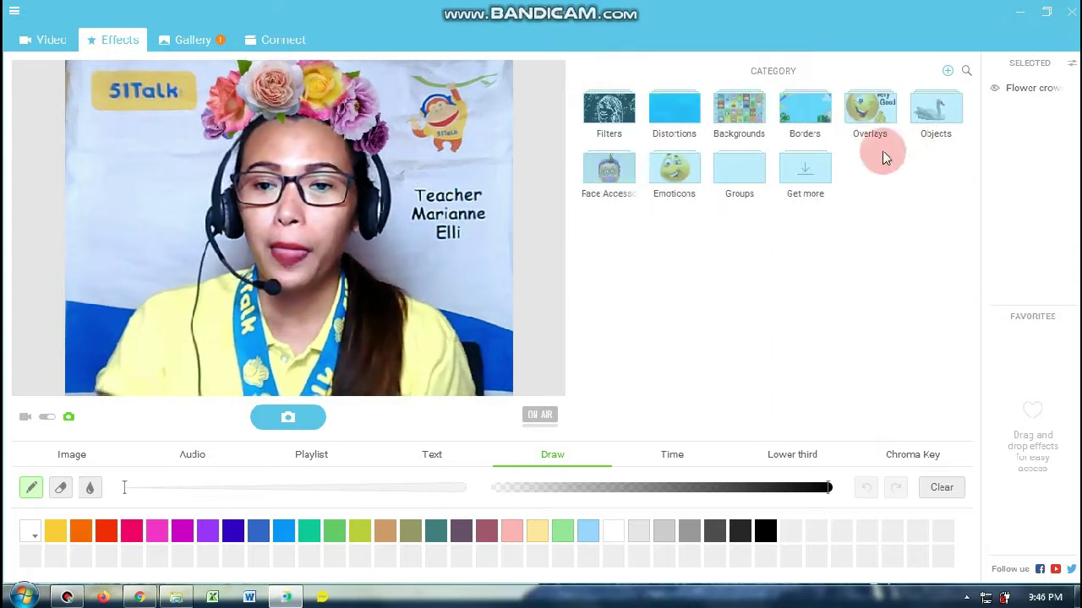
Step: Search all effects for '51' and apply the 51 Timmy face mask
{"action": "left_click", "coordinate": [966, 71]}
{"action": "left_click", "coordinate": [965, 71]}
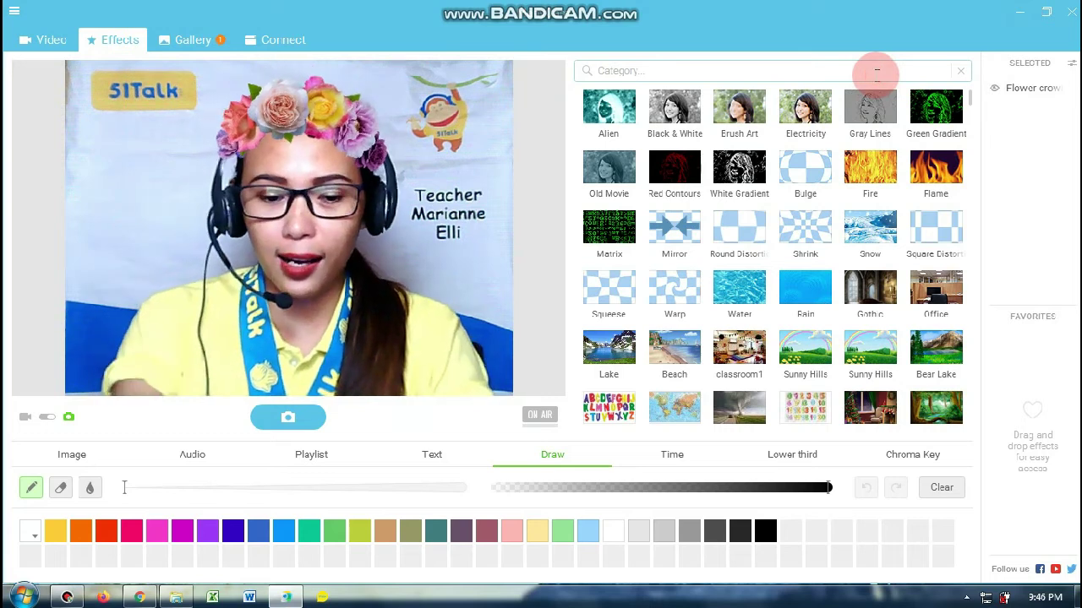
{"action": "type", "text": "51"}
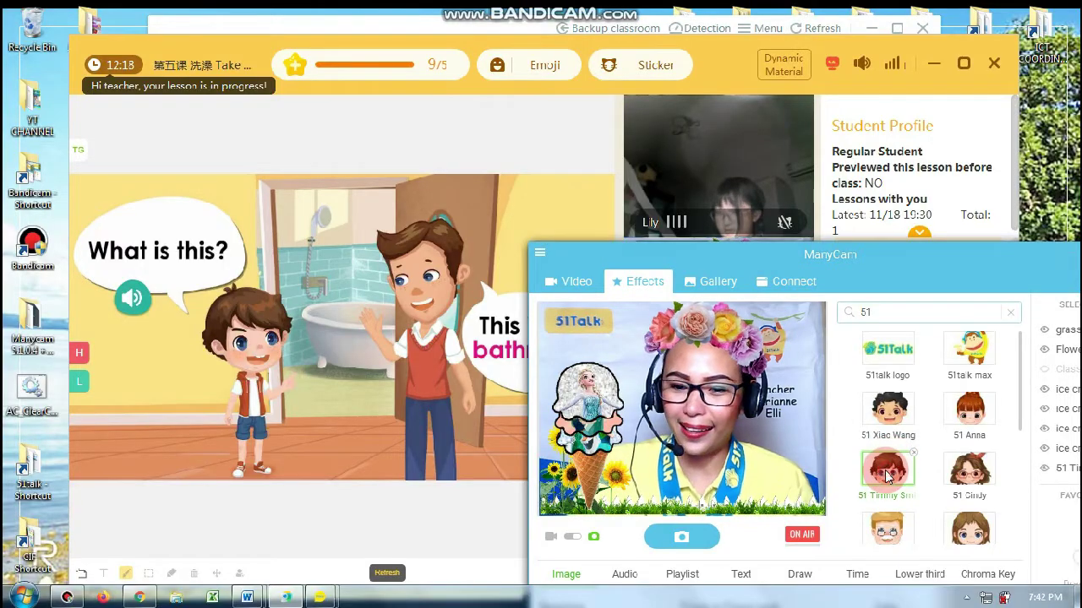
{"action": "left_click", "coordinate": [886, 477]}
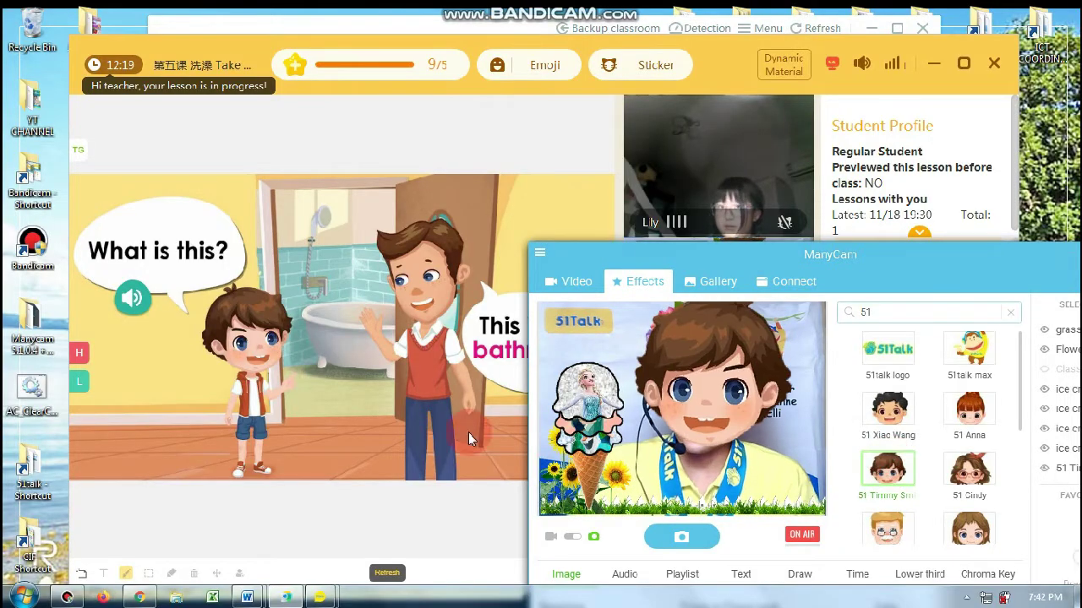
Step: Turn on slide drawing in the classroom and advance to the teeth-brushing slide
{"action": "left_click", "coordinate": [367, 427]}
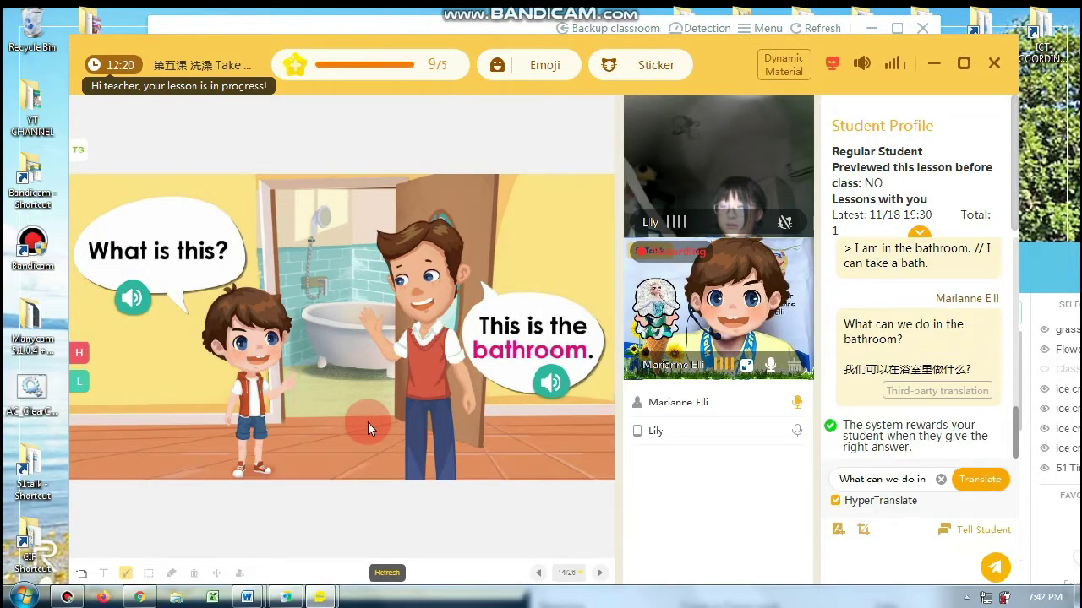
{"action": "left_click", "coordinate": [88, 573]}
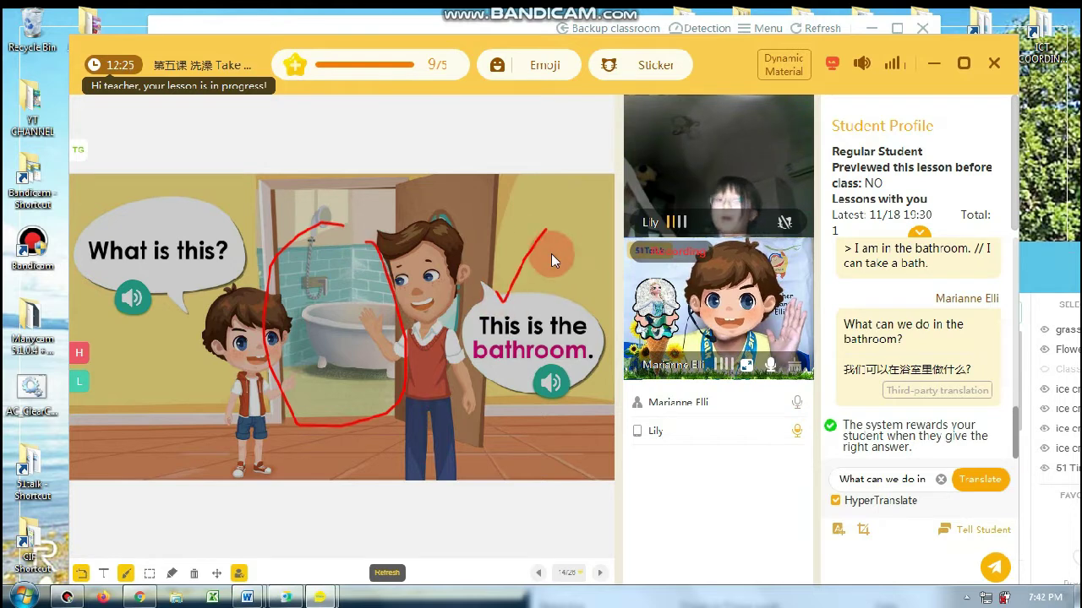
{"action": "left_click", "coordinate": [600, 574]}
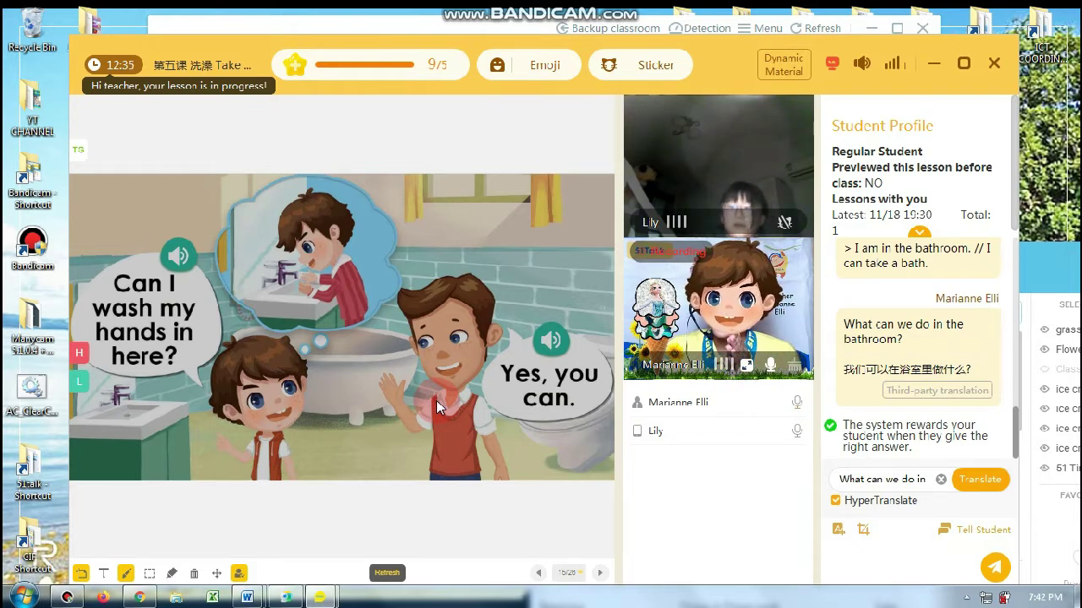
{"action": "left_click", "coordinate": [612, 566]}
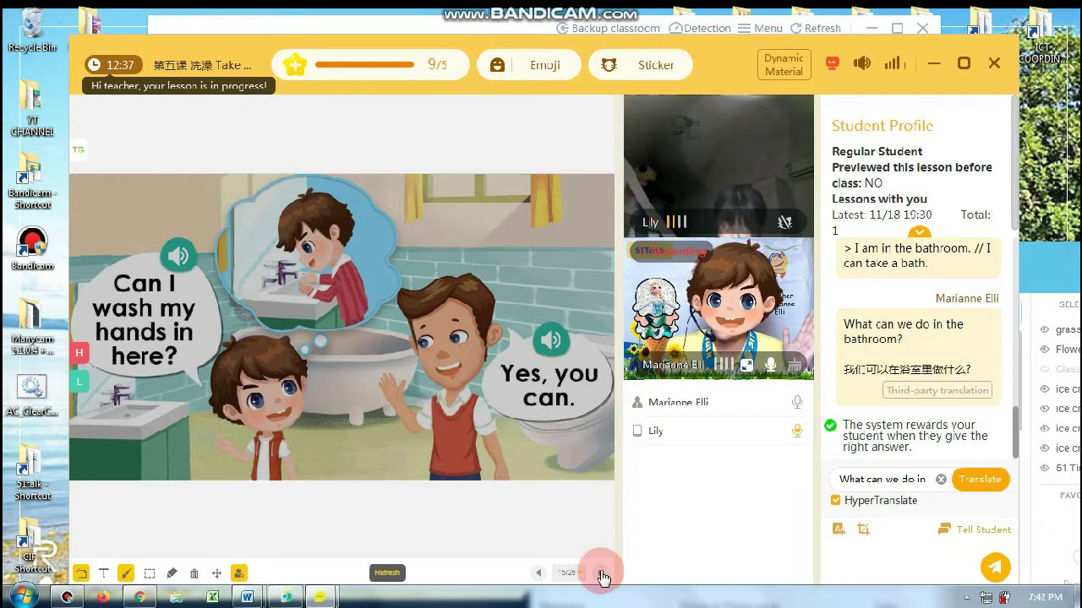
{"action": "left_click", "coordinate": [601, 575]}
Step: Show the toothbrush prop briefly, then advance to the 'Can I take a bath in here?' slide
{"action": "left_click", "coordinate": [705, 318]}
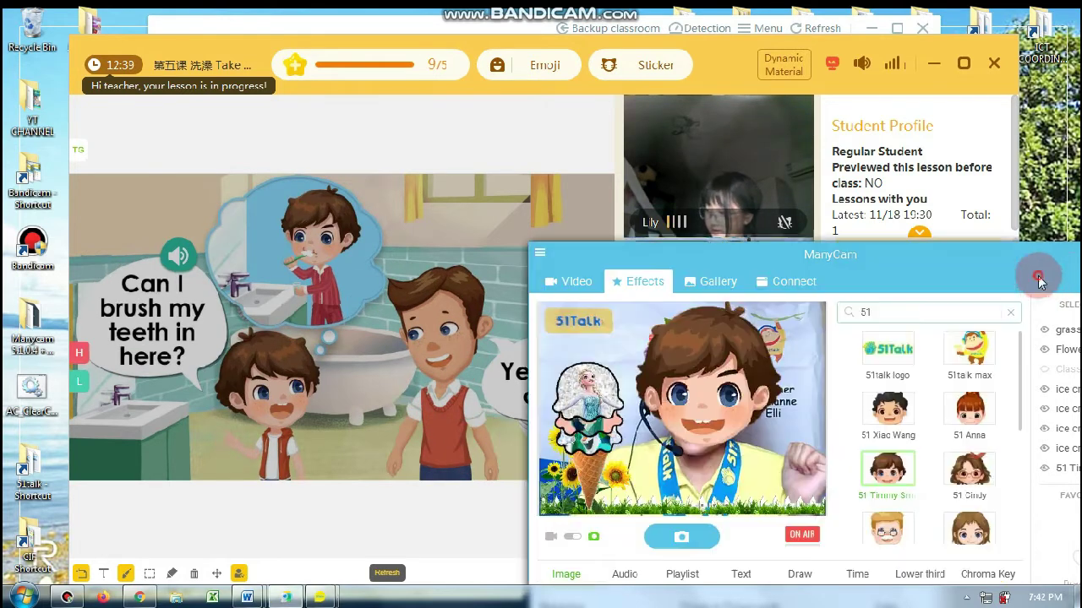
{"action": "left_click", "coordinate": [969, 348]}
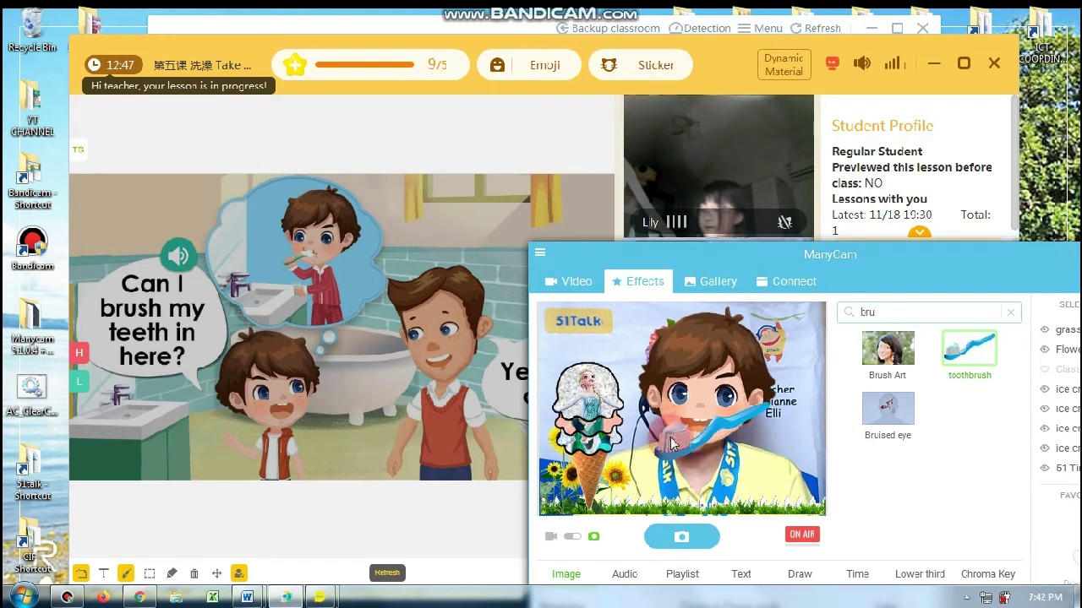
{"action": "left_click", "coordinate": [948, 365]}
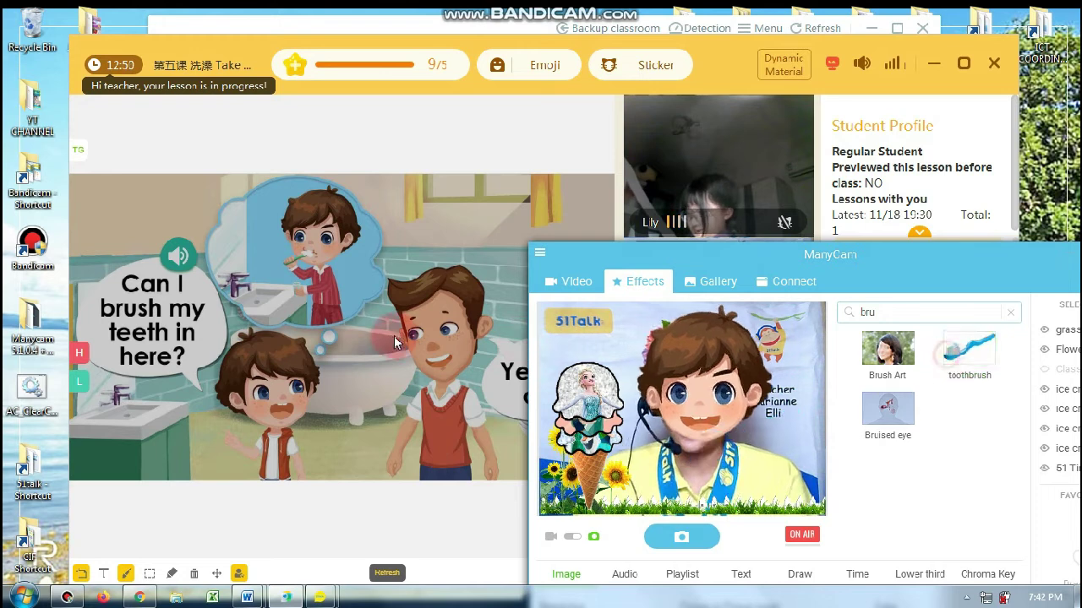
{"action": "left_click", "coordinate": [640, 555]}
{"action": "left_click", "coordinate": [599, 573]}
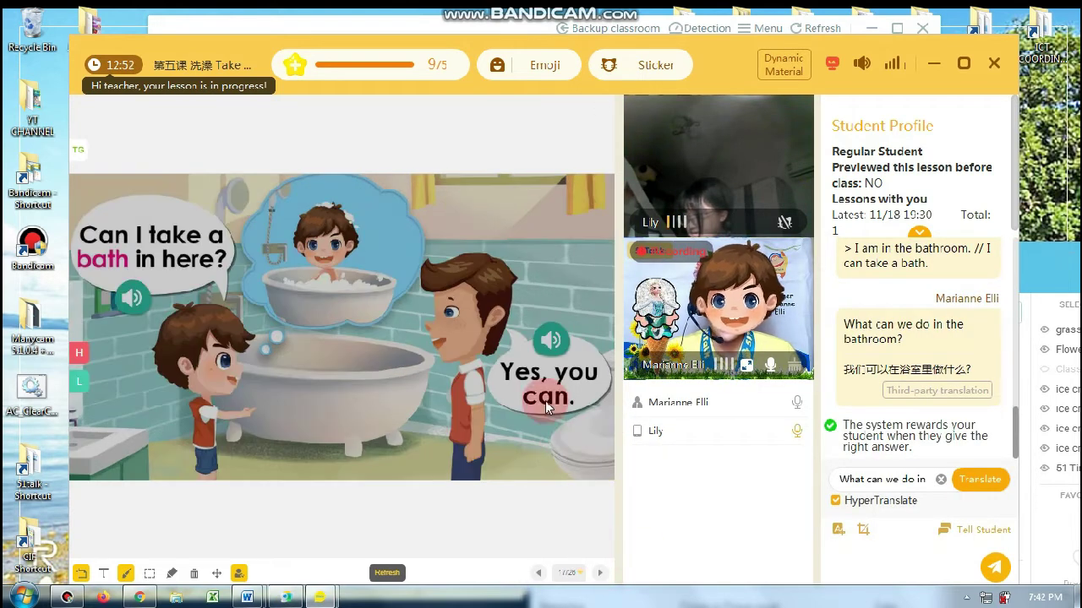
Step: Search effects for 'bath', add the Bathroom picture and move it to the video's left edge
{"action": "key", "text": "alt+Tab"}
{"action": "left_click", "coordinate": [911, 314]}
{"action": "type", "text": "bath"}
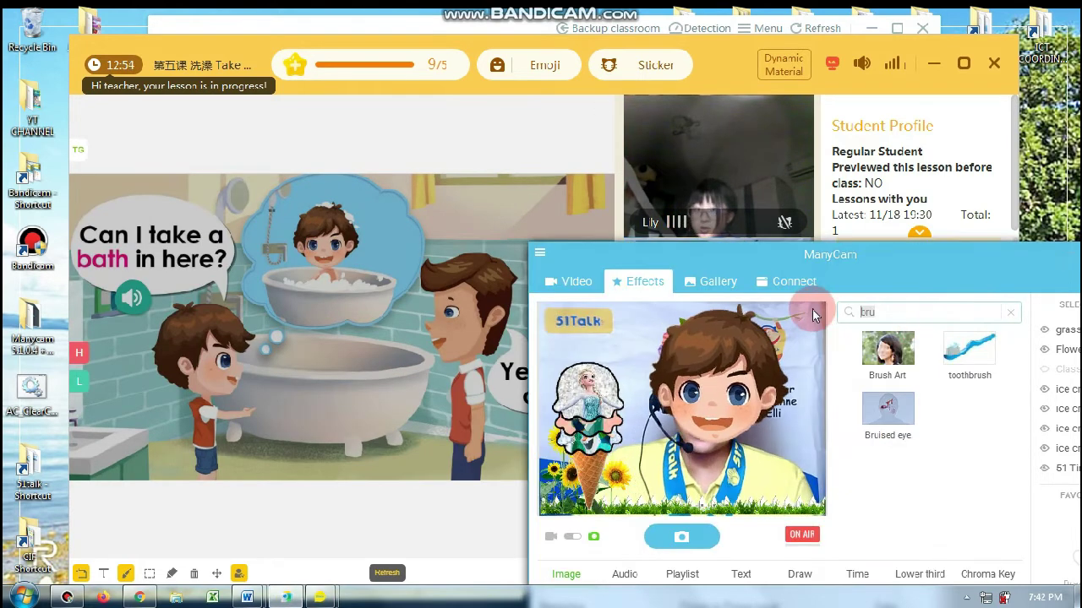
{"action": "left_click", "coordinate": [897, 395]}
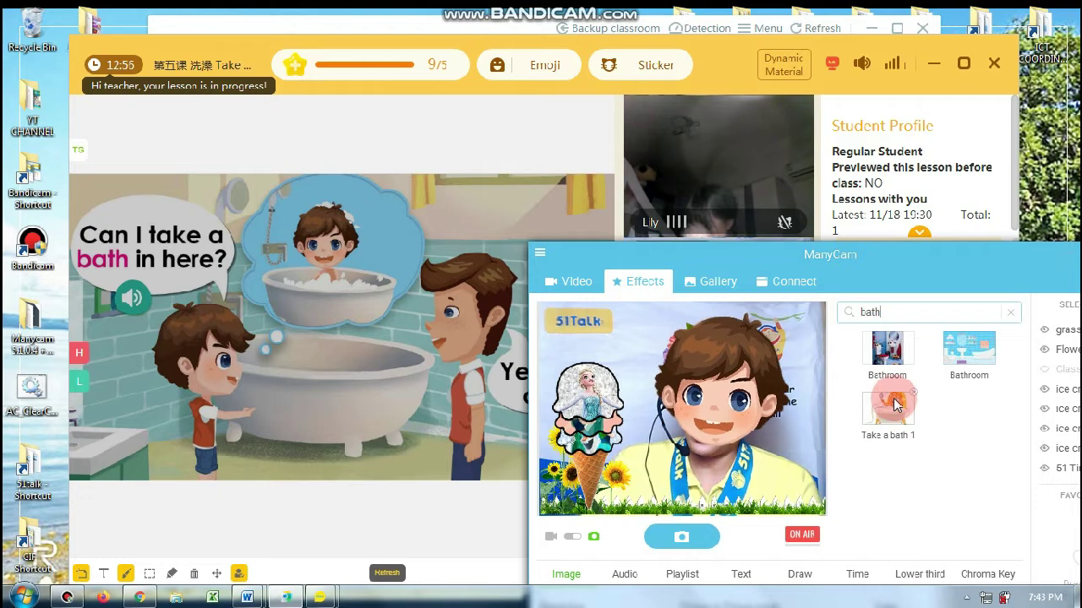
{"action": "left_click", "coordinate": [886, 349]}
{"action": "left_click_drag", "start_coordinate": [637, 423], "coordinate": [566, 423]}
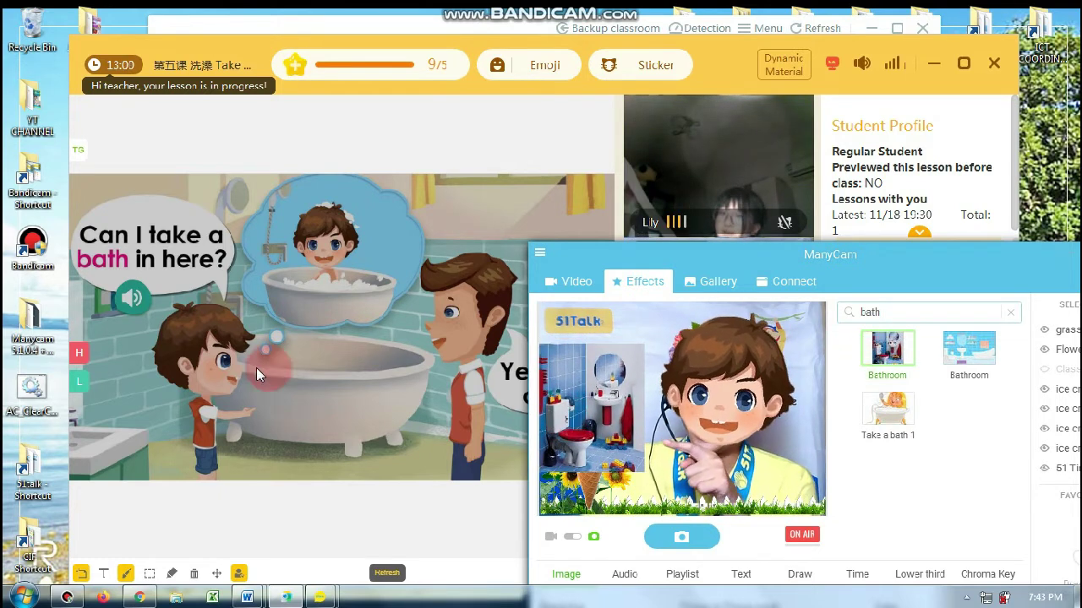
Step: Bring ManyCam fully onto the screen and turn off the 51 Timmy mask
{"action": "left_click", "coordinate": [972, 287]}
{"action": "left_click", "coordinate": [1045, 296]}
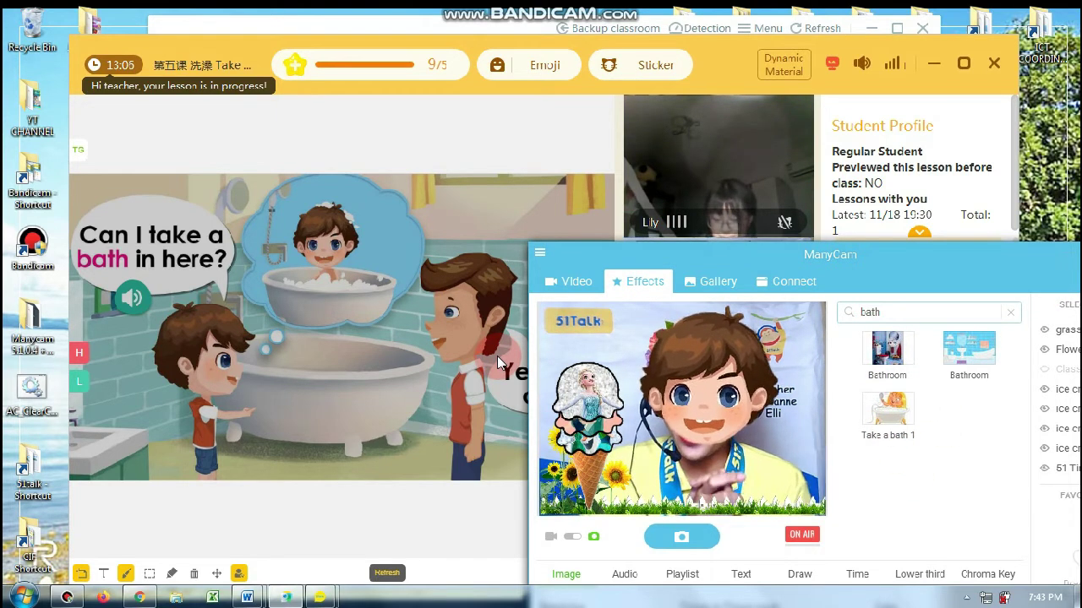
{"action": "left_click_drag", "start_coordinate": [895, 255], "coordinate": [799, 254]}
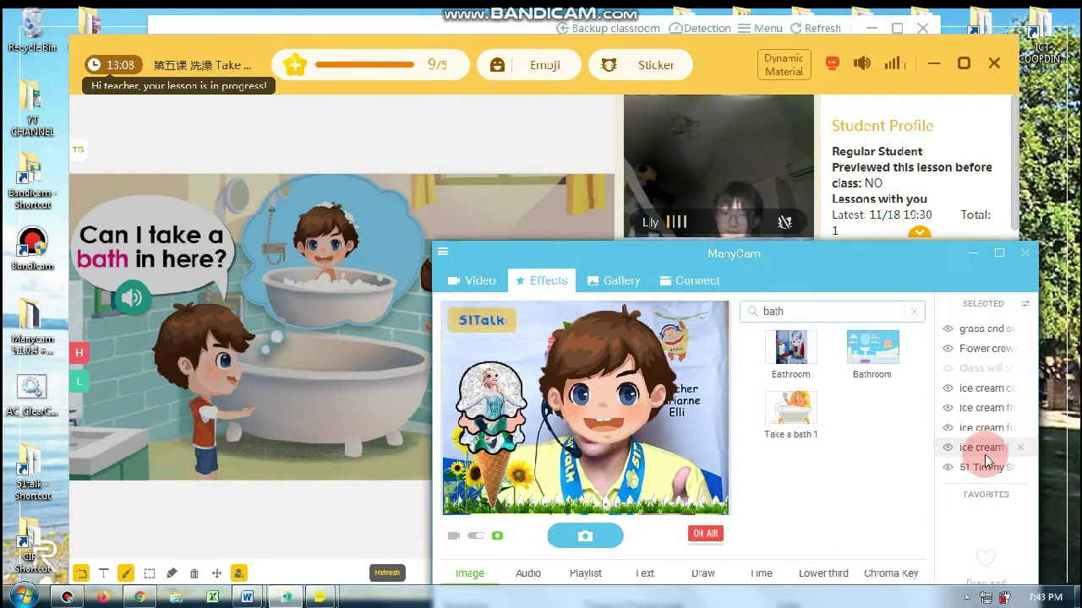
{"action": "left_click", "coordinate": [947, 468]}
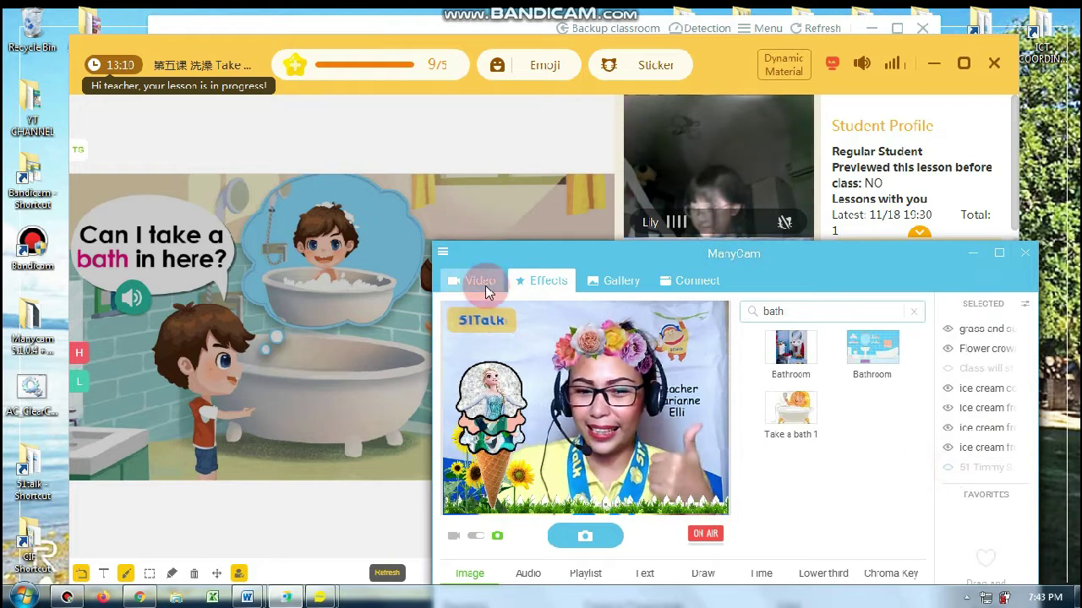
Step: Enlarge the teacher's video and broadcast the Good Job reward scene from Video sources
{"action": "left_click", "coordinate": [972, 253]}
{"action": "left_click", "coordinate": [736, 368]}
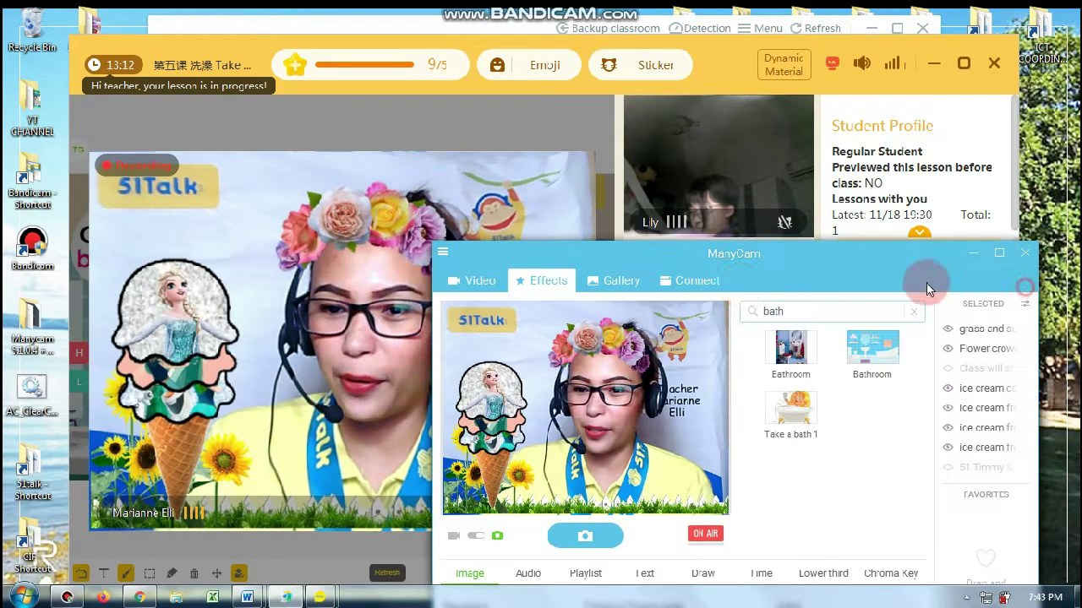
{"action": "left_click", "coordinate": [470, 281]}
{"action": "left_click_drag", "start_coordinate": [522, 267], "coordinate": [650, 316]}
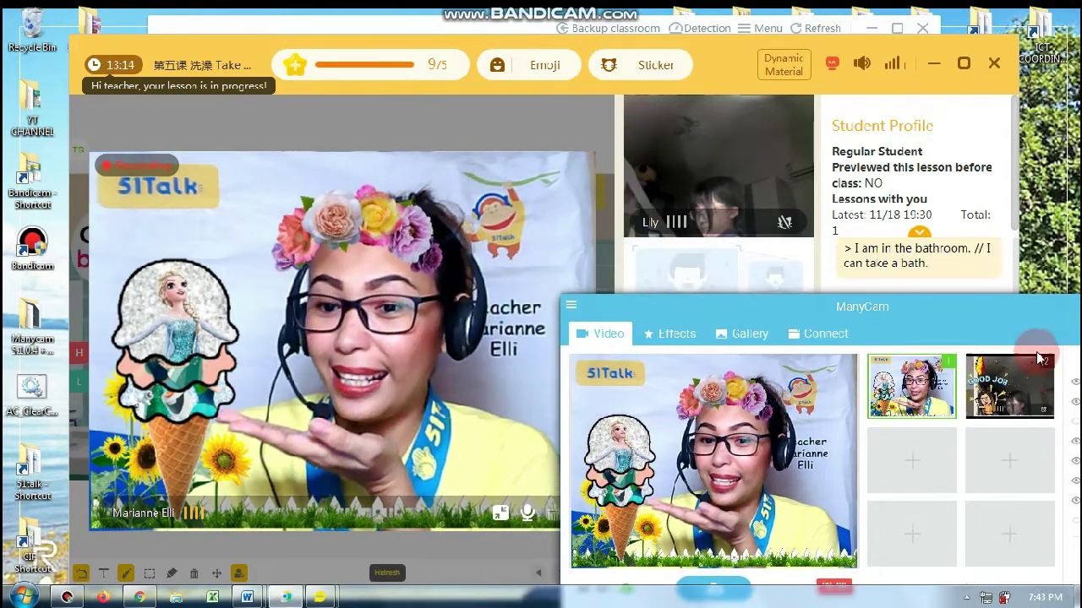
{"action": "left_click", "coordinate": [970, 393]}
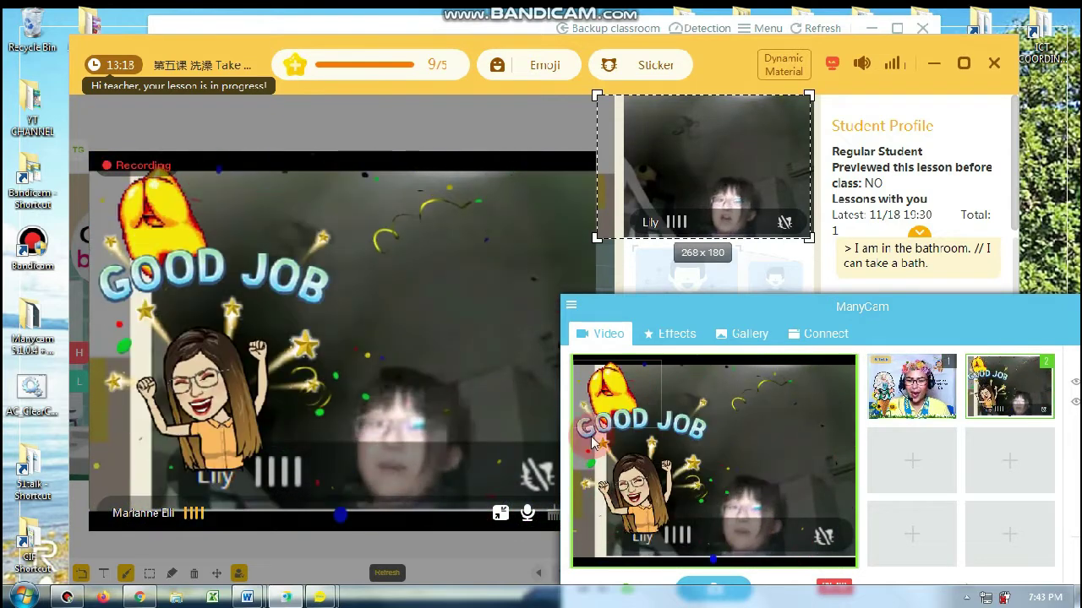
Step: Award the student a star, then switch ManyCam back to the teacher's camera and Effects
{"action": "left_click", "coordinate": [295, 64]}
{"action": "left_click", "coordinate": [1069, 365]}
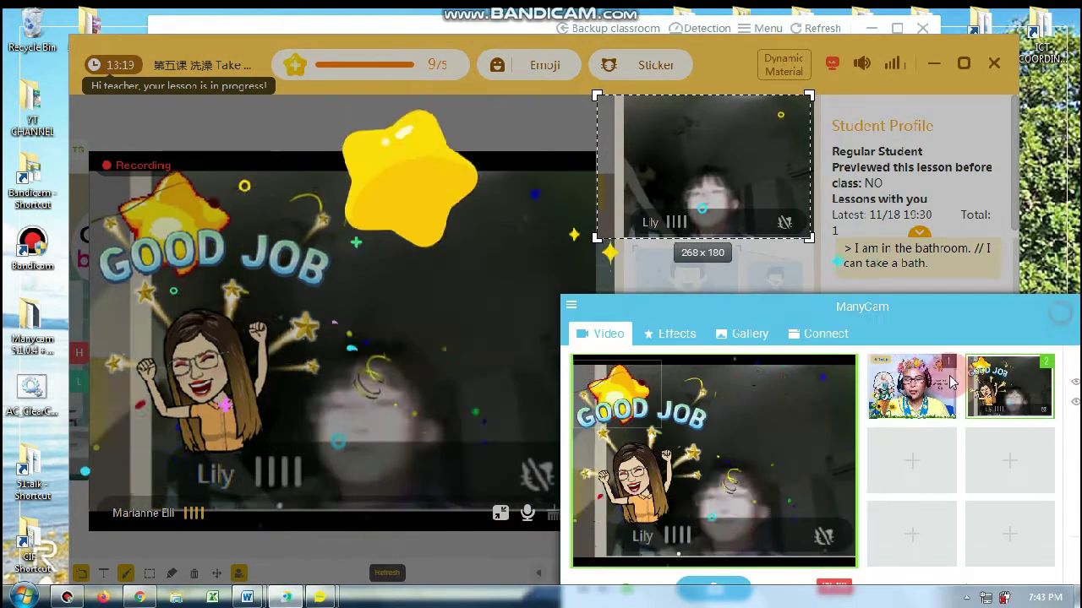
{"action": "left_click", "coordinate": [927, 412]}
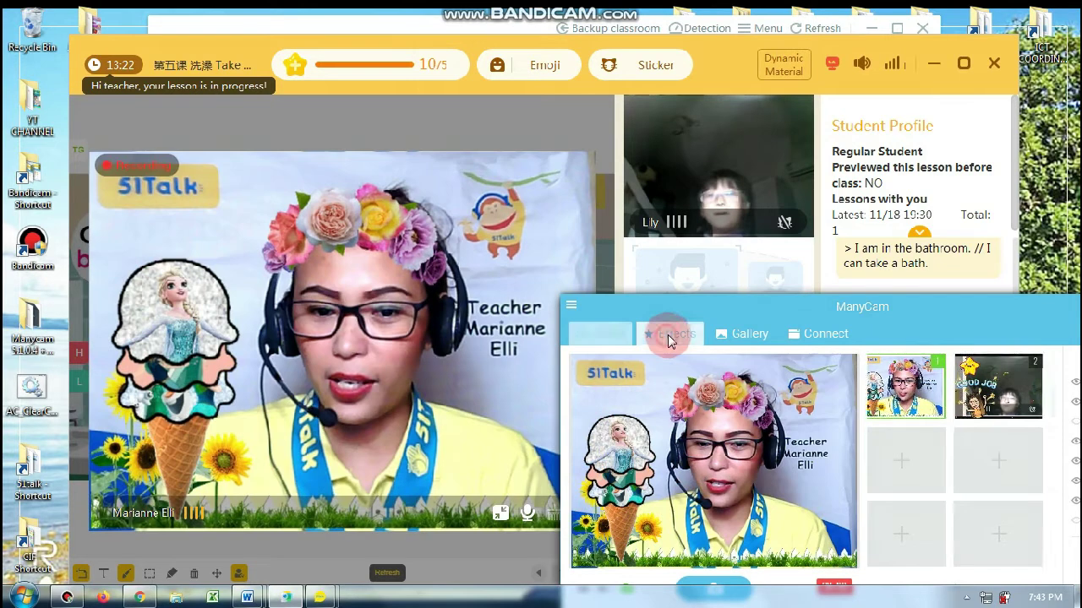
{"action": "left_click", "coordinate": [669, 334]}
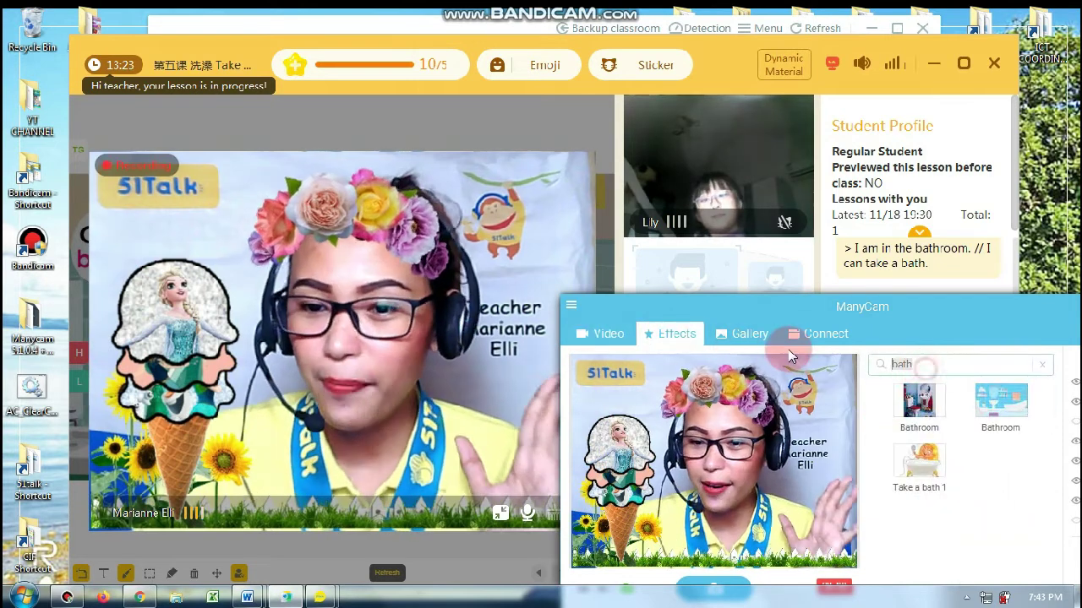
Step: Search effects for 'ice' and apply a taller Frozen ice cream prop
{"action": "key", "text": "BackSpace"}
{"action": "key", "text": "BackSpace"}
{"action": "key", "text": "BackSpace"}
{"action": "key", "text": "BackSpace"}
{"action": "type", "text": "ice"}
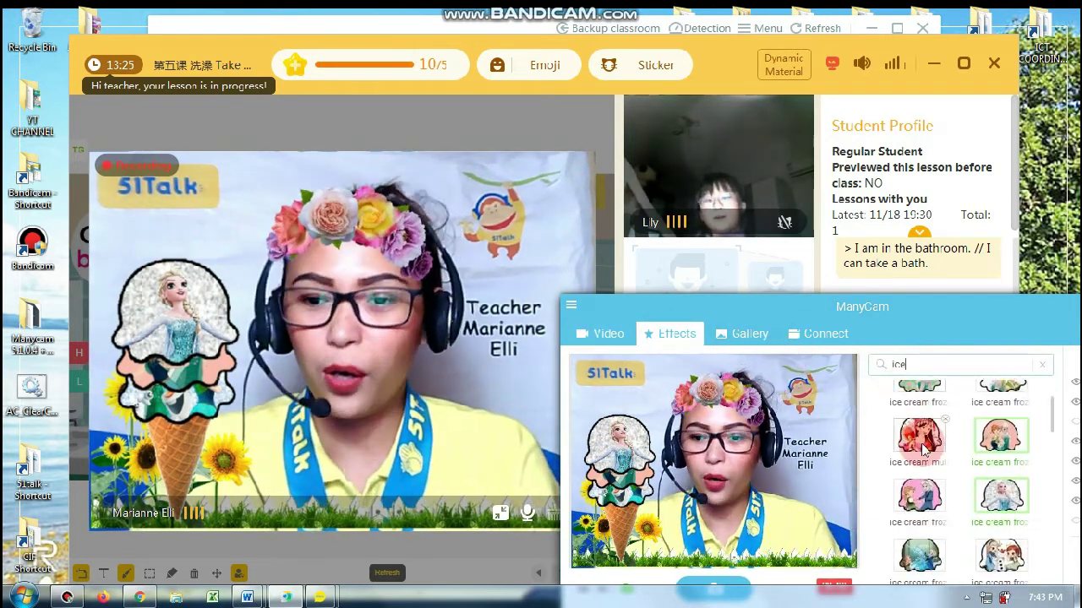
{"action": "scroll", "coordinate": [921, 461], "scroll_direction": "down", "scroll_amount": 1}
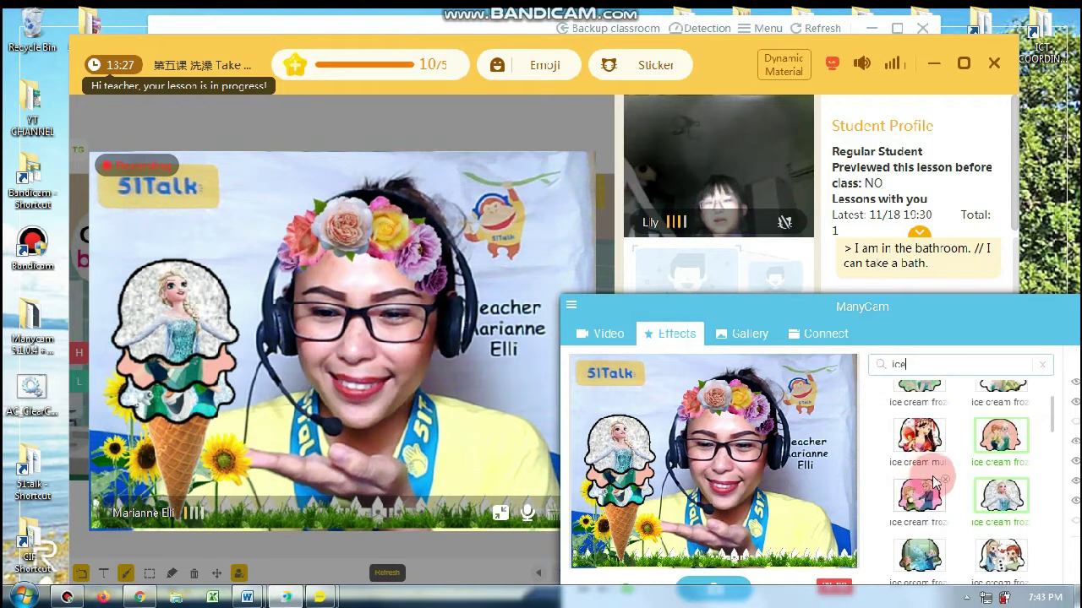
{"action": "scroll", "coordinate": [926, 498], "scroll_direction": "down", "scroll_amount": 1}
{"action": "left_click", "coordinate": [930, 541]}
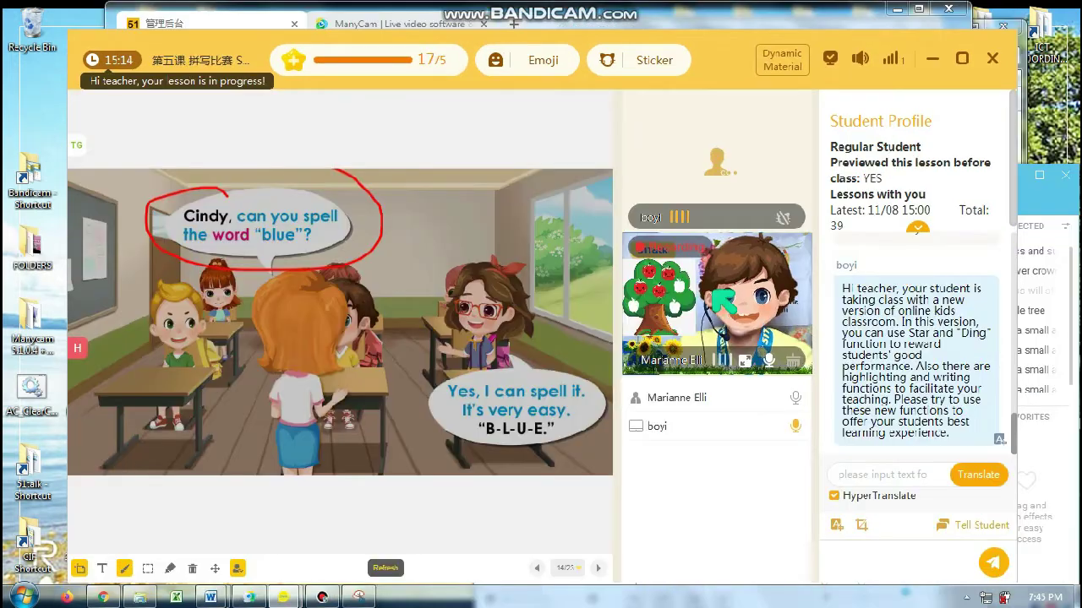
Step: Put the 51 Cindy mask on the webcam and advance the lesson to the next slide
{"action": "left_click", "coordinate": [1046, 203]}
{"action": "left_click", "coordinate": [914, 308]}
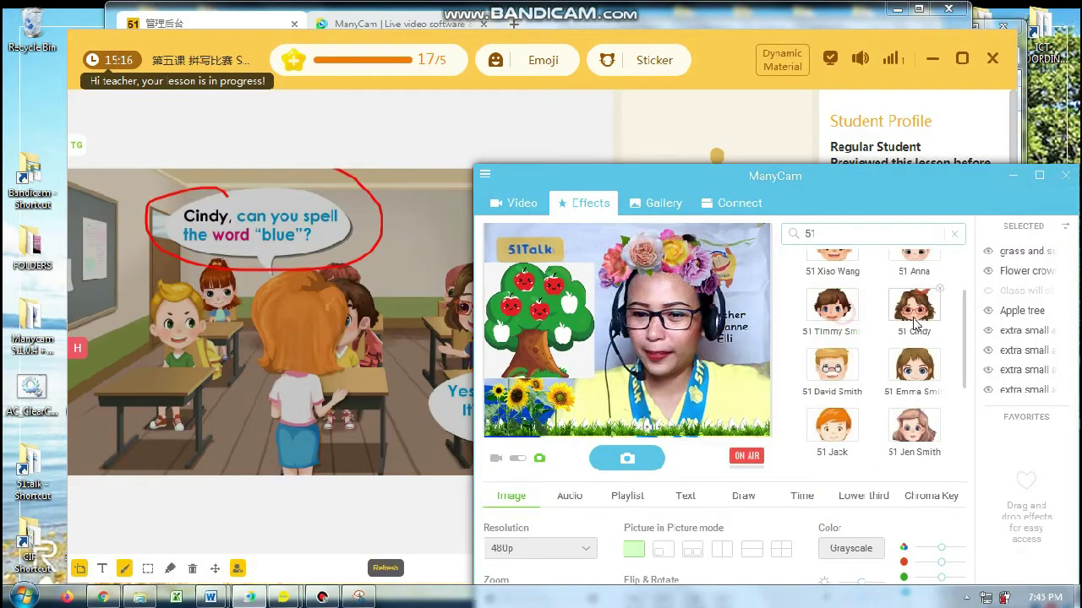
{"action": "left_click", "coordinate": [393, 292]}
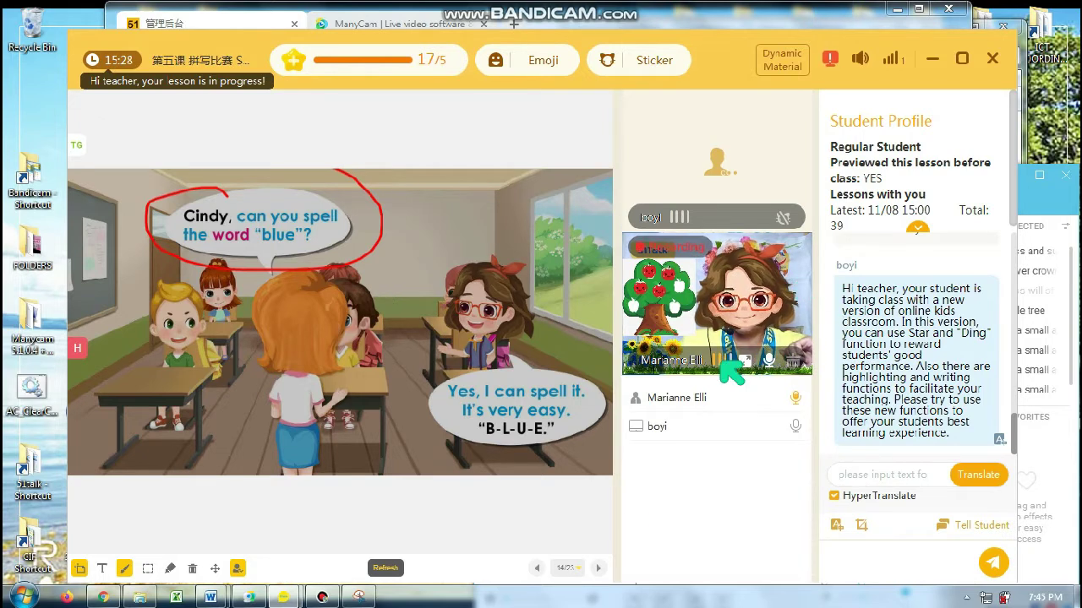
{"action": "left_click", "coordinate": [599, 569]}
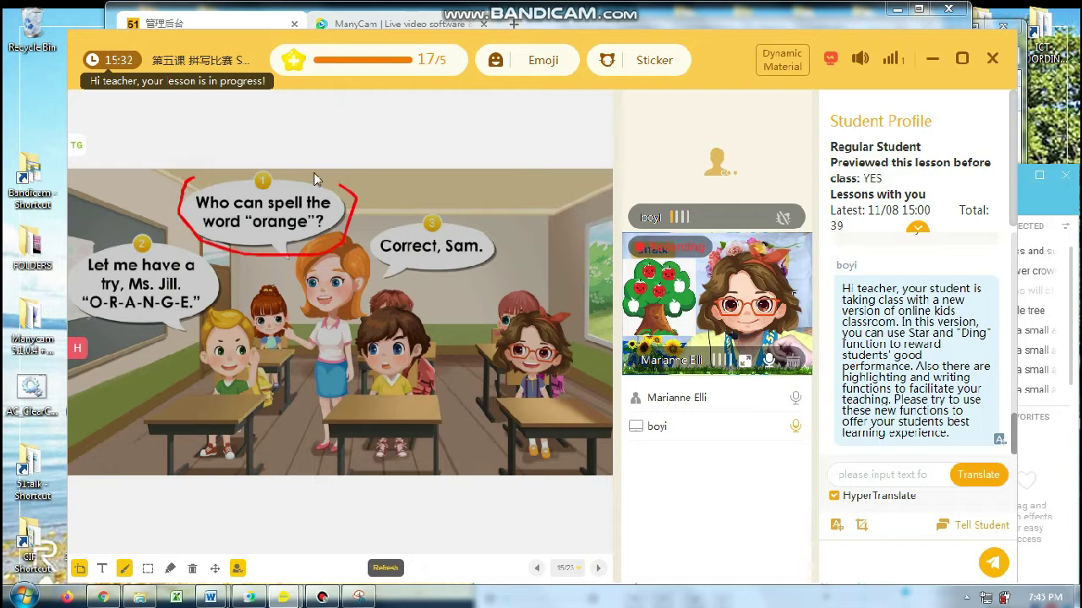
Step: Swap the webcam mask from 51 Cindy to 51 Sam for the orange slide
{"action": "left_click", "coordinate": [1044, 215]}
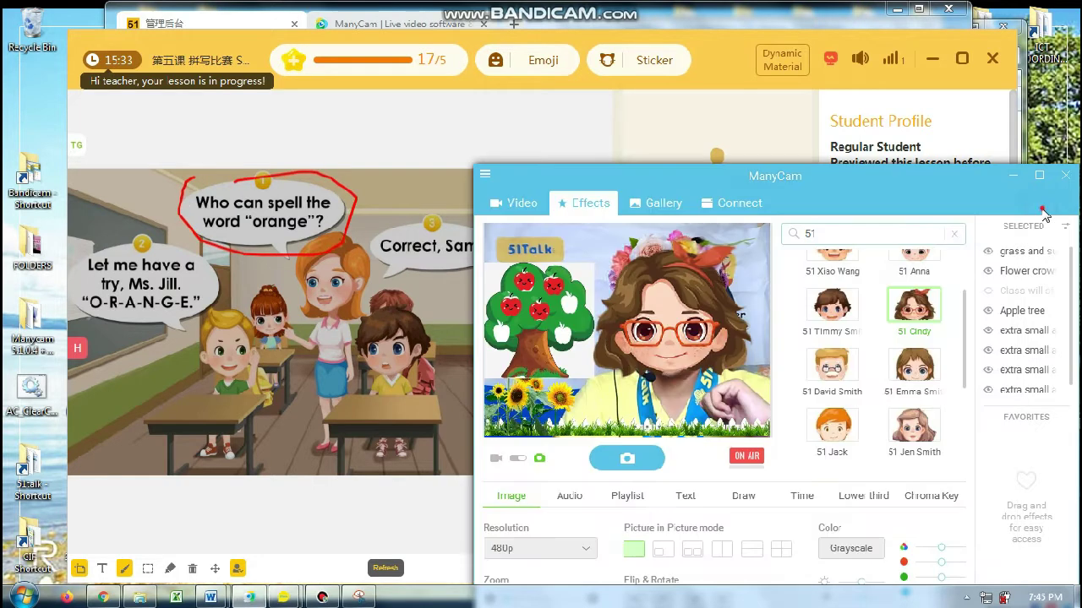
{"action": "left_click", "coordinate": [916, 314]}
{"action": "scroll", "coordinate": [845, 355], "scroll_direction": "down", "scroll_amount": 3}
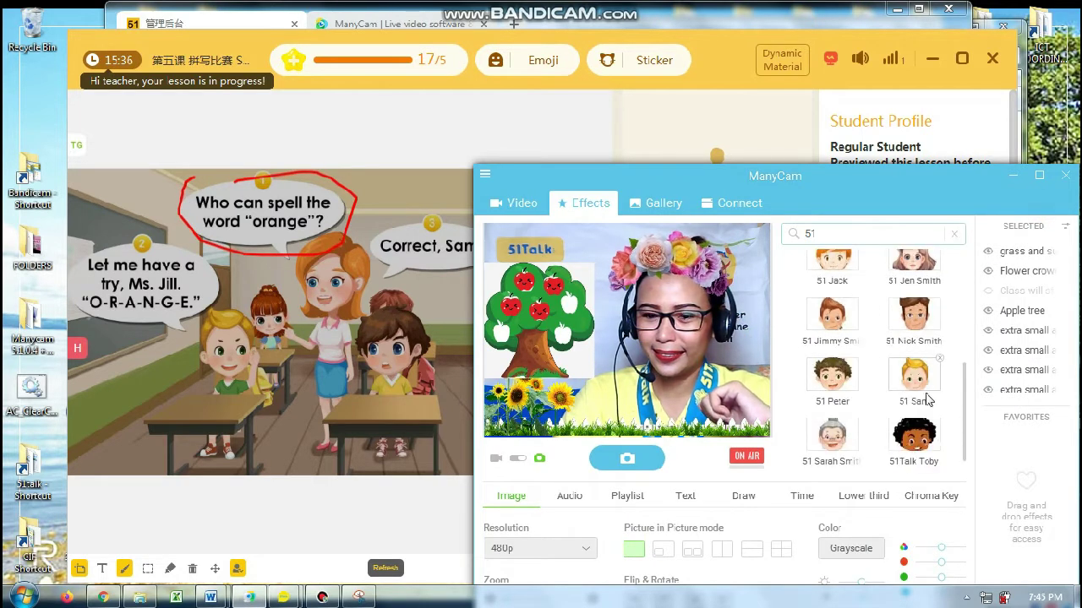
{"action": "left_click", "coordinate": [328, 410]}
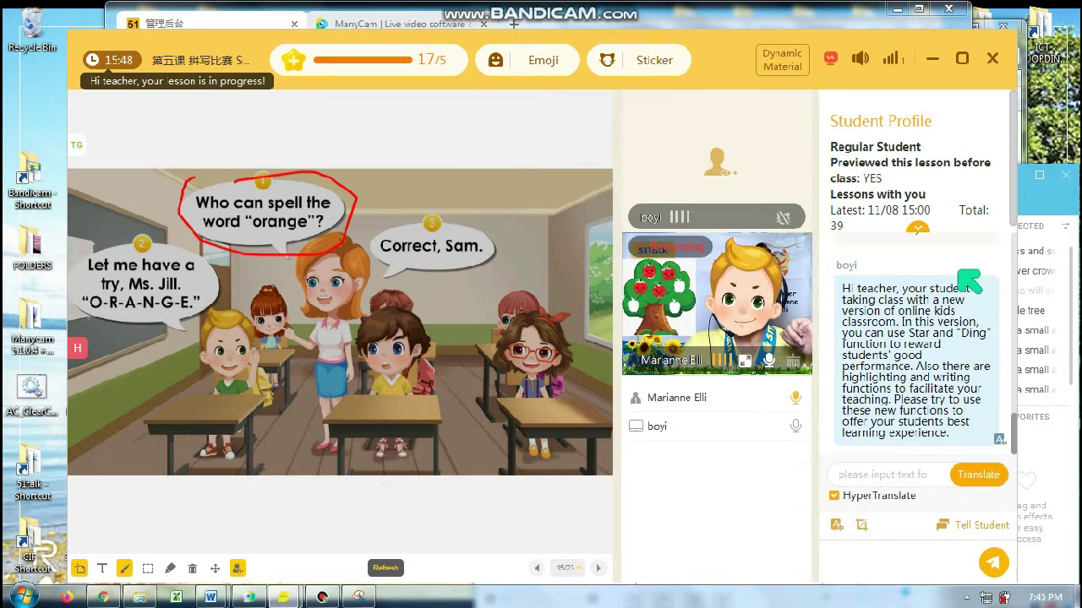
Step: Advance the lesson to the pink slide and put the 51 Anna mask on the webcam
{"action": "left_click", "coordinate": [1030, 210]}
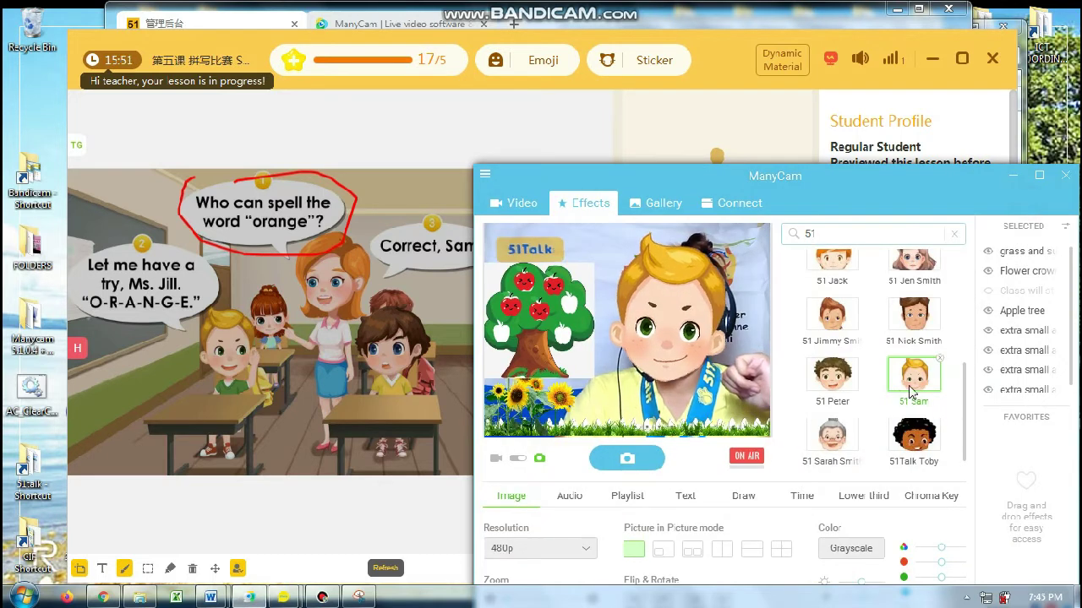
{"action": "left_click", "coordinate": [392, 348]}
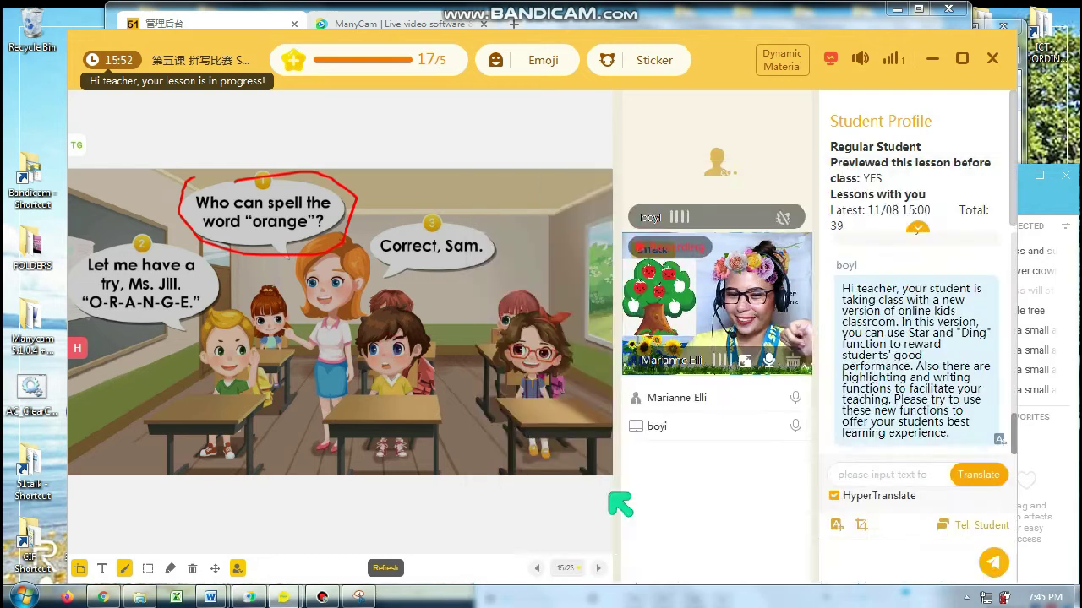
{"action": "left_click", "coordinate": [598, 568]}
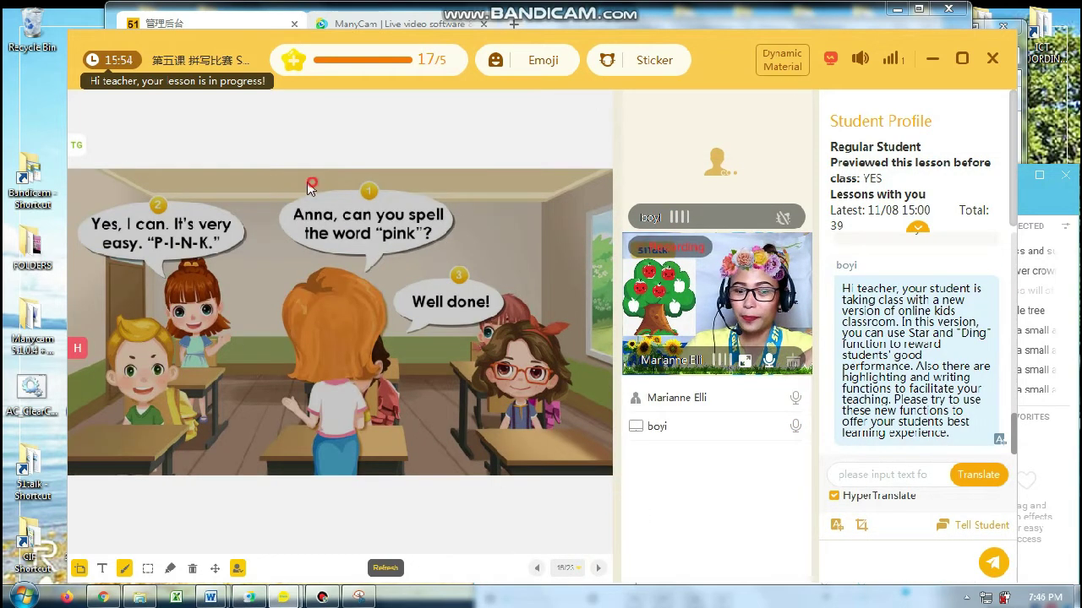
{"action": "left_click", "coordinate": [1044, 215]}
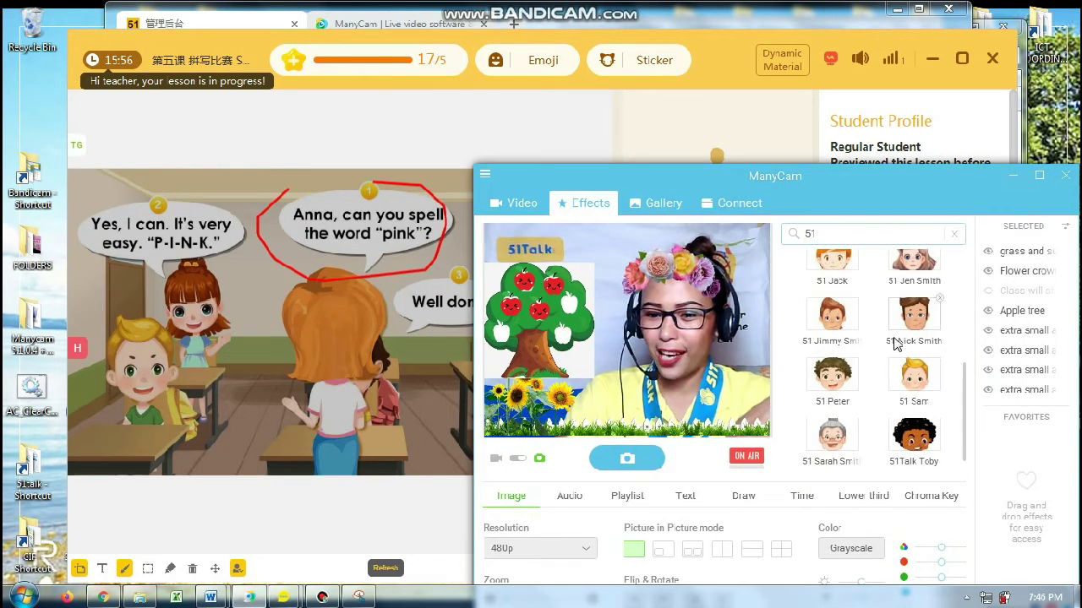
{"action": "scroll", "coordinate": [896, 345], "scroll_direction": "up", "scroll_amount": 5}
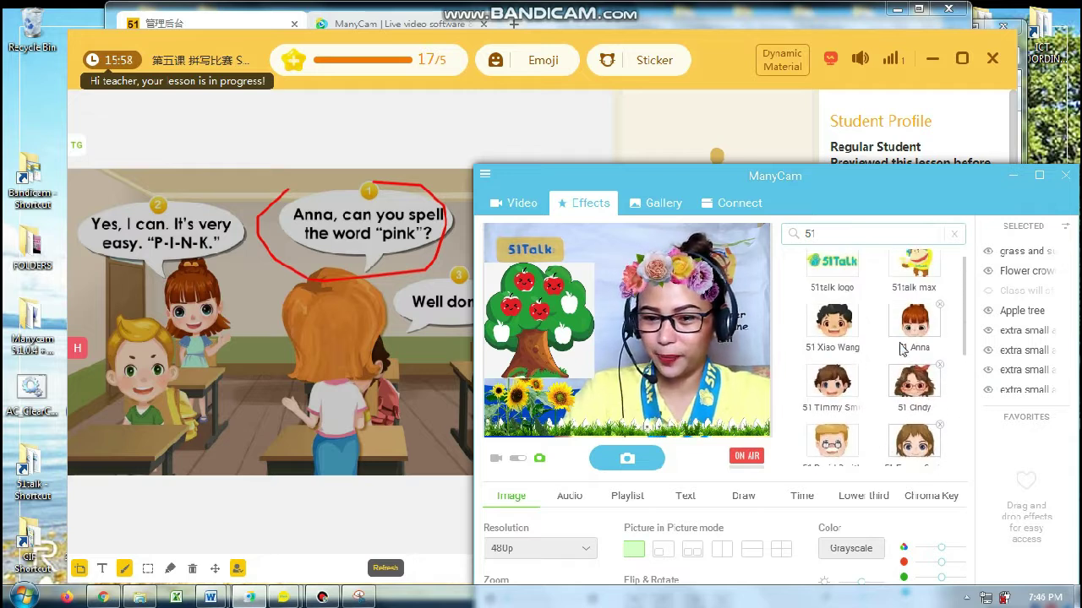
{"action": "left_click", "coordinate": [924, 336]}
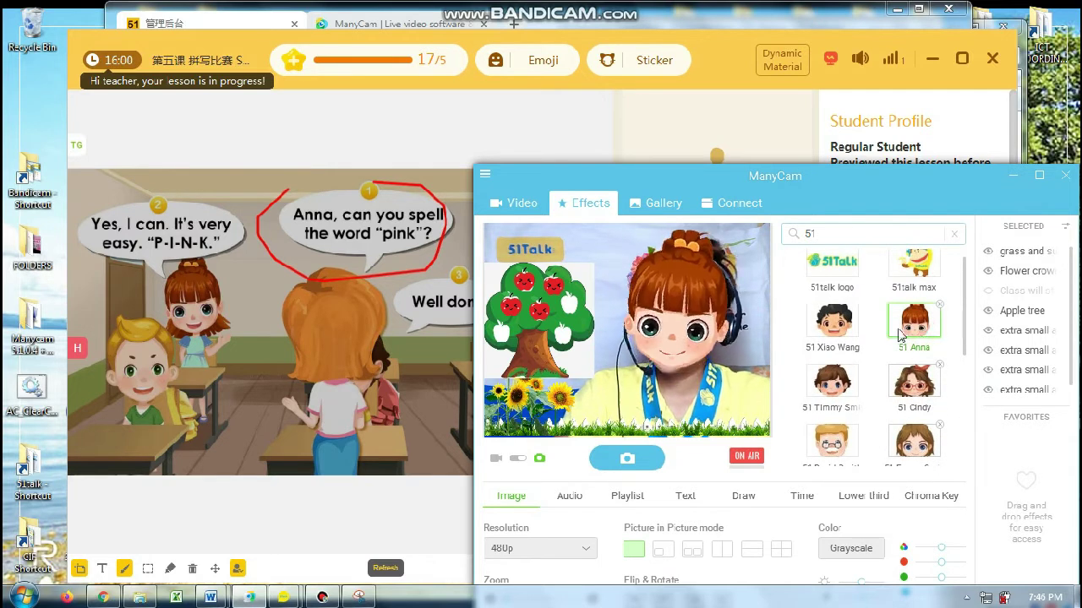
Step: Circle the question about spelling pink in red on the lesson slide
{"action": "left_click", "coordinate": [389, 254]}
{"action": "left_click_drag", "start_coordinate": [394, 246], "coordinate": [465, 218]}
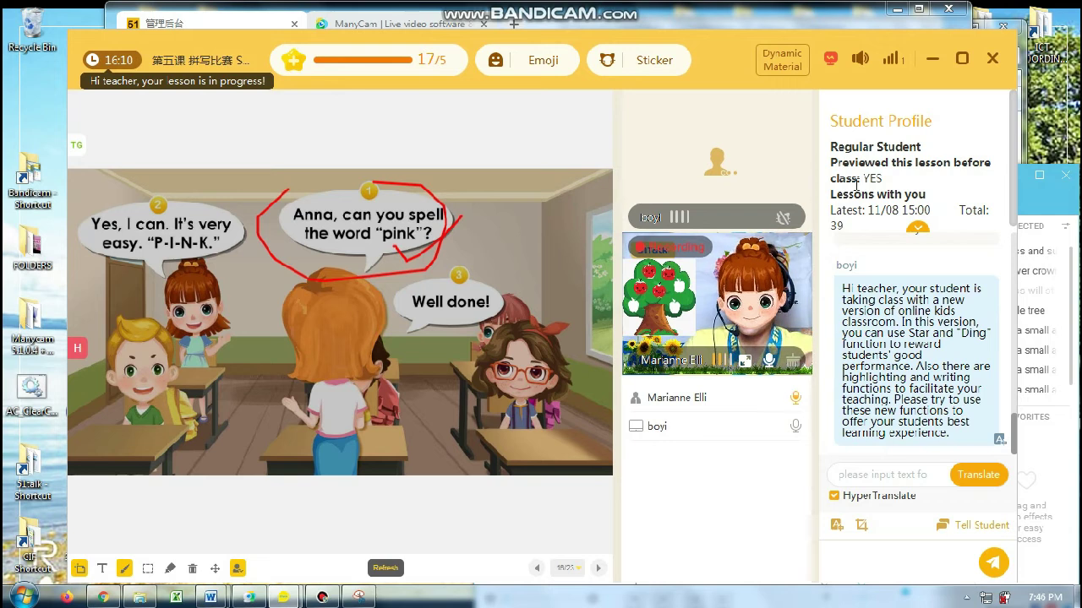
{"action": "left_click", "coordinate": [1047, 218]}
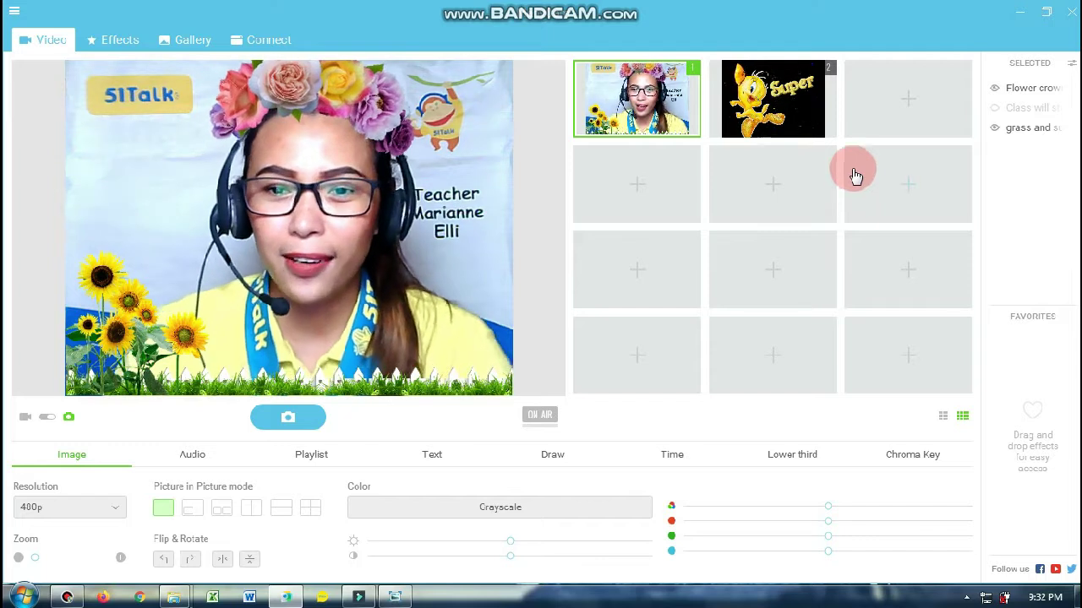
Step: Restore ManyCam from full screen and stretch it to full screen height
{"action": "double_click", "coordinate": [749, 19]}
{"action": "left_click_drag", "start_coordinate": [866, 38], "coordinate": [866, 0]}
{"action": "left_click", "coordinate": [388, 244]}
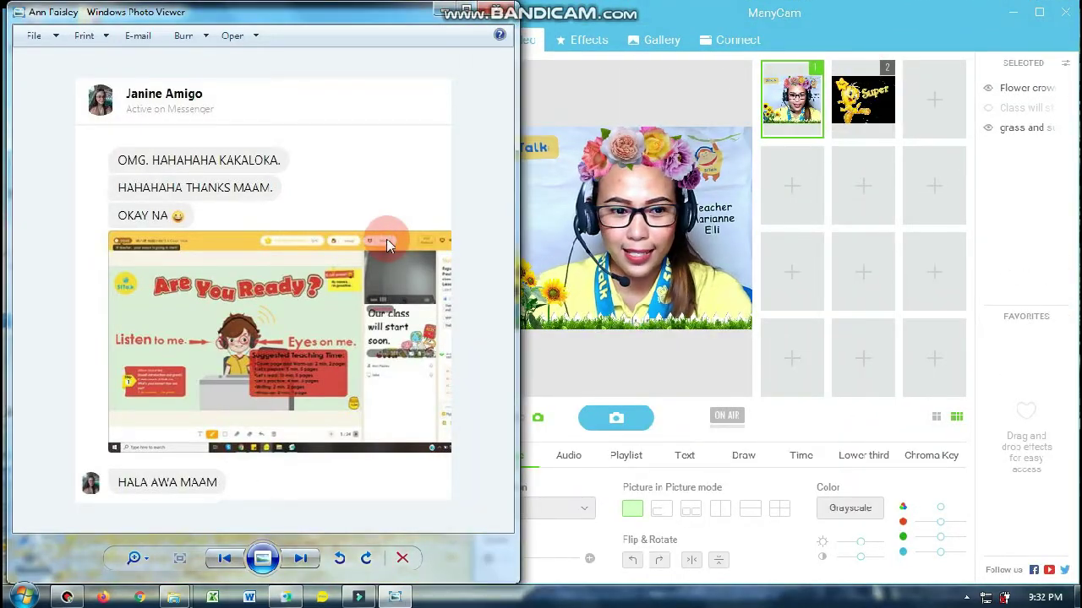
{"action": "left_click", "coordinate": [784, 75]}
{"action": "left_click", "coordinate": [795, 26]}
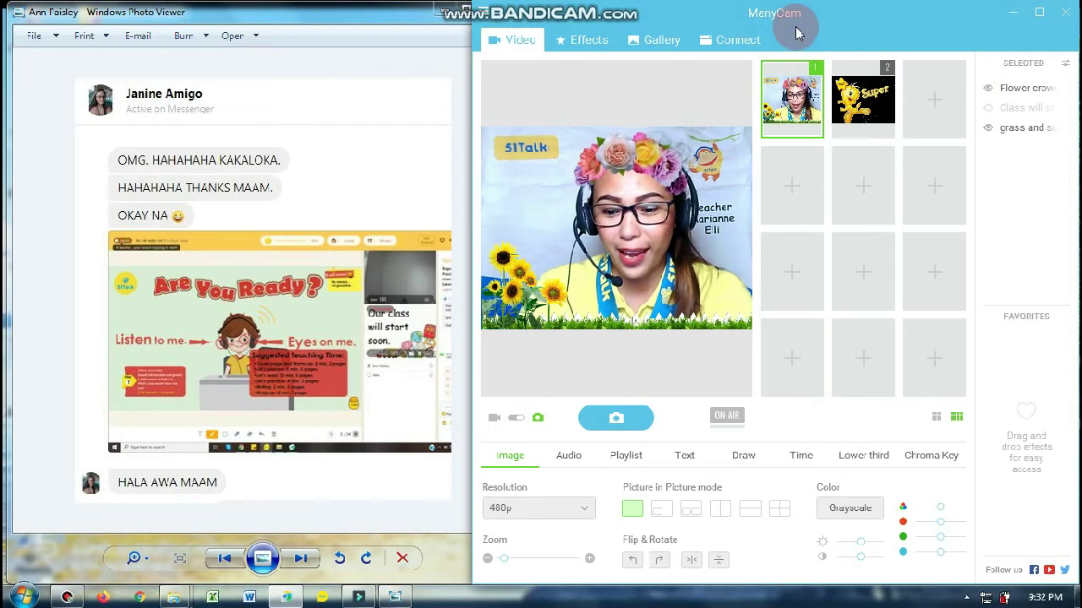
Step: Show the next chat screenshot, with the birthday-cake photo, in Photo Viewer
{"action": "left_click", "coordinate": [401, 54]}
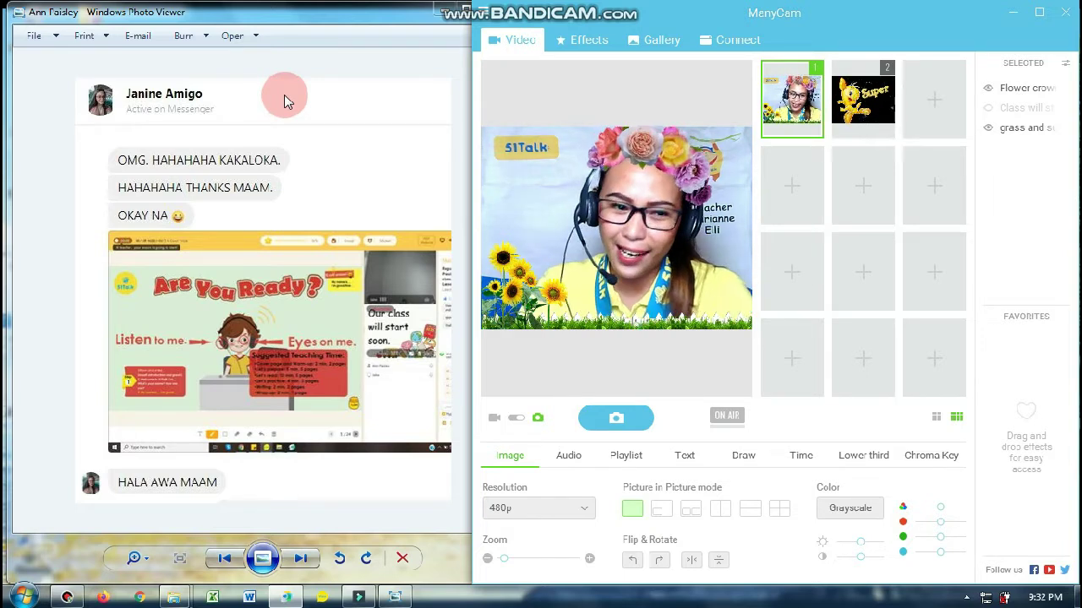
{"action": "left_click", "coordinate": [360, 218]}
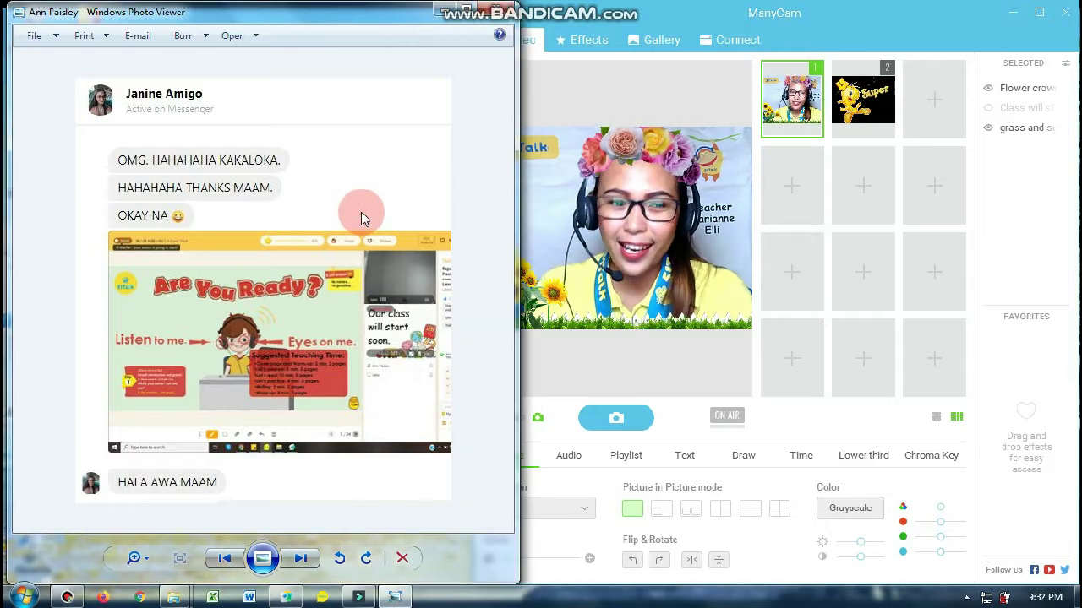
{"action": "key", "text": "Right"}
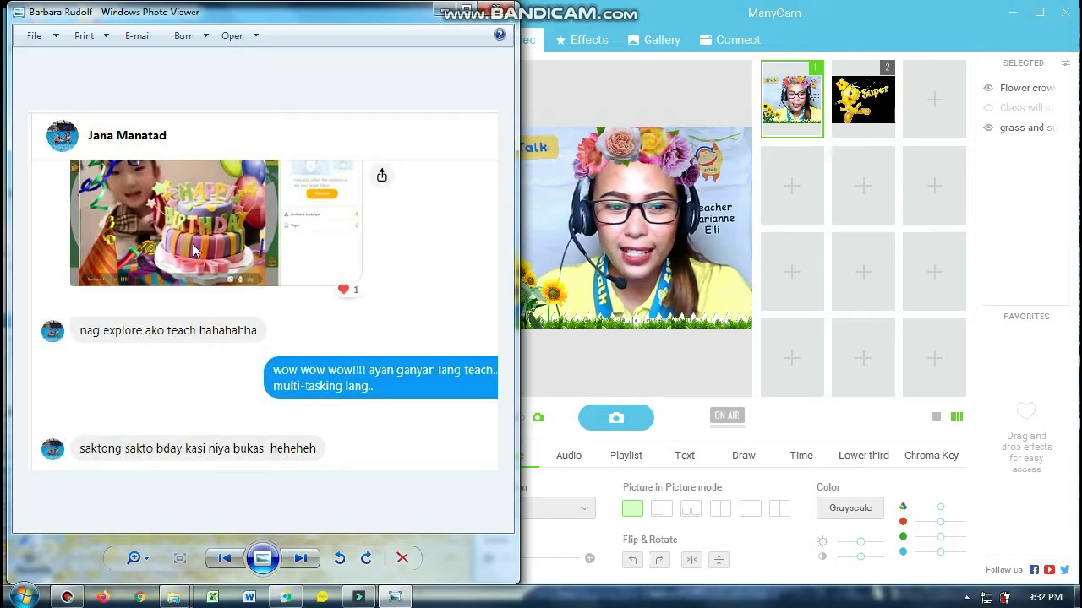
Step: Page forward to the chat screenshot with the shortened link to a cracked ManyCam version
{"action": "scroll", "coordinate": [193, 249], "scroll_direction": "down", "scroll_amount": 1}
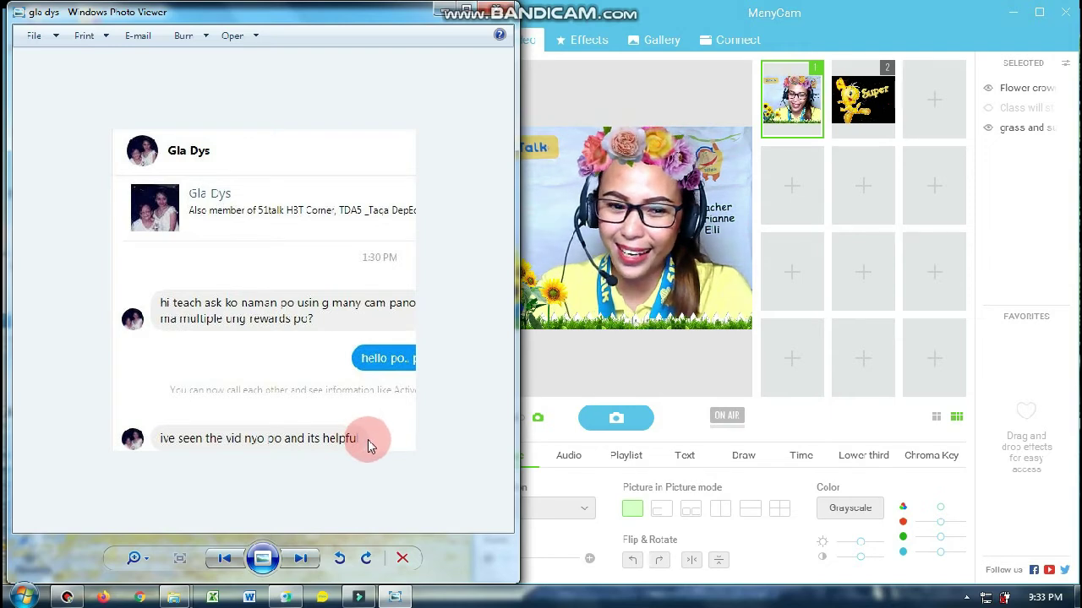
{"action": "key", "text": "Right"}
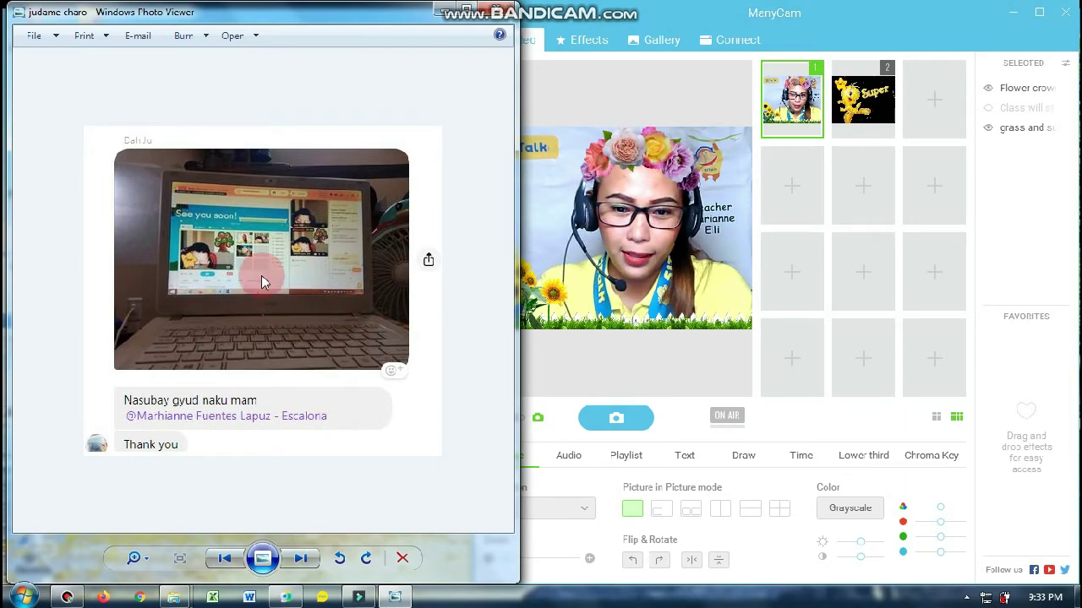
{"action": "left_click", "coordinate": [336, 245]}
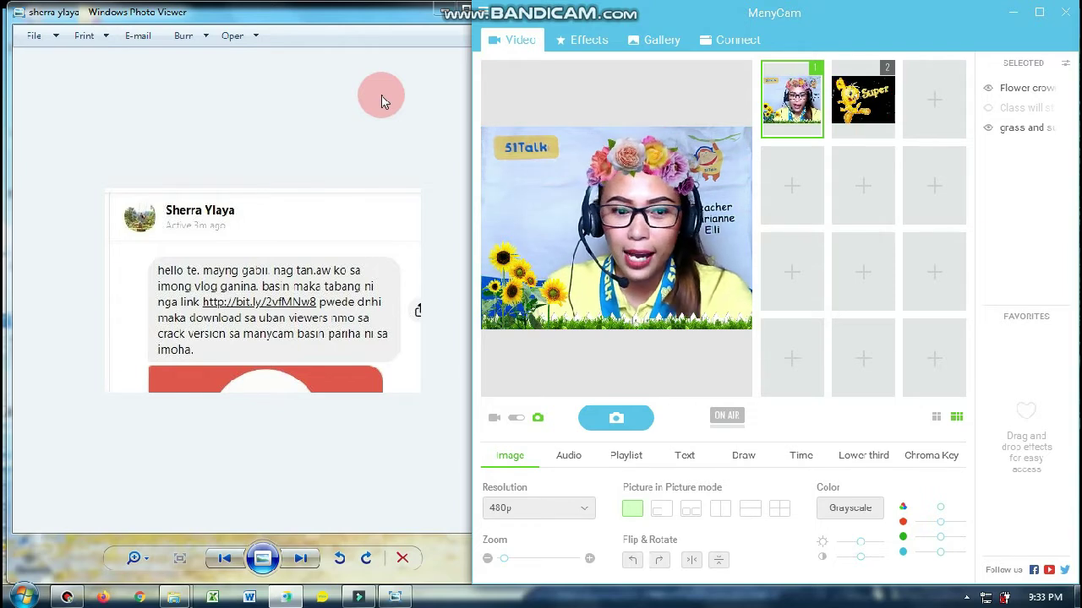
Step: Move Photo Viewer on to the profile card reading 'Make mistakes. Learn from them. Move on.'
{"action": "left_click", "coordinate": [390, 118]}
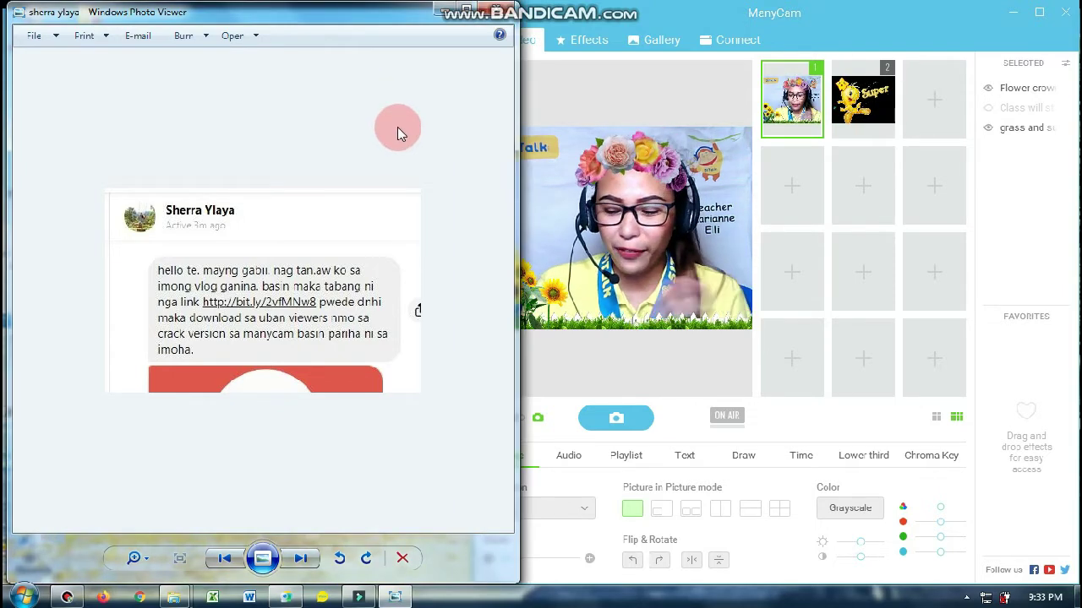
{"action": "key", "text": "Right"}
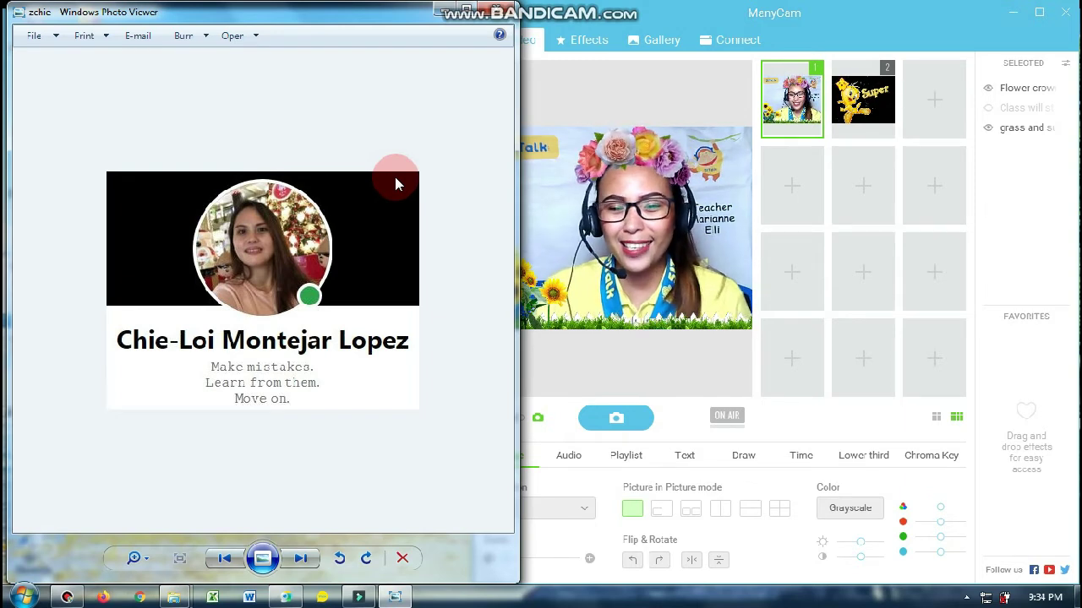
{"action": "left_click", "coordinate": [623, 271]}
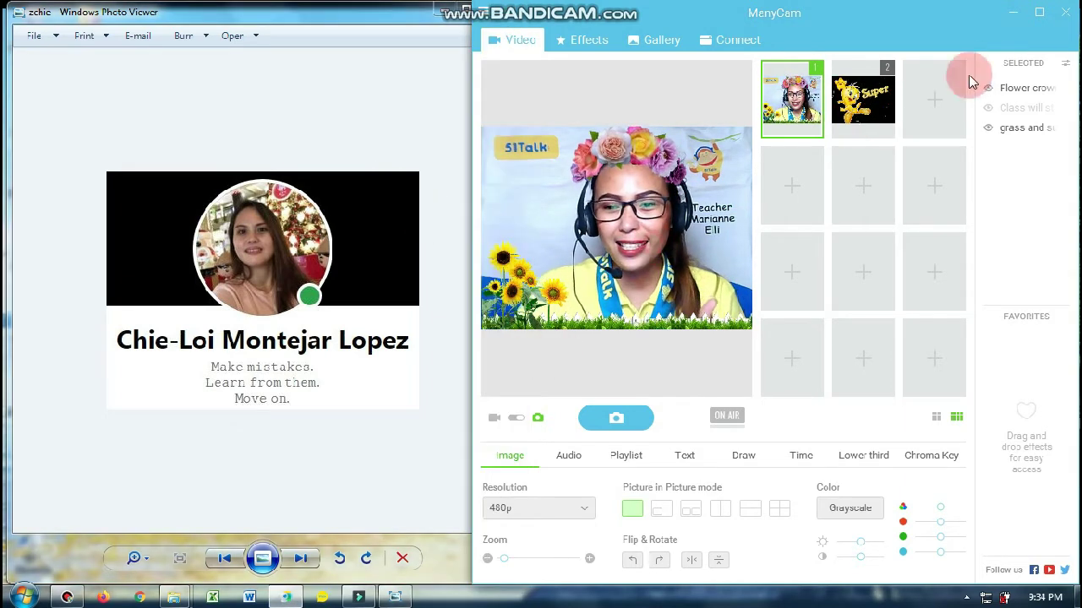
Step: Maximize ManyCam so its flower-crown, sunflower-border feed fills the screen
{"action": "double_click", "coordinate": [1018, 19]}
{"action": "left_click", "coordinate": [614, 221]}
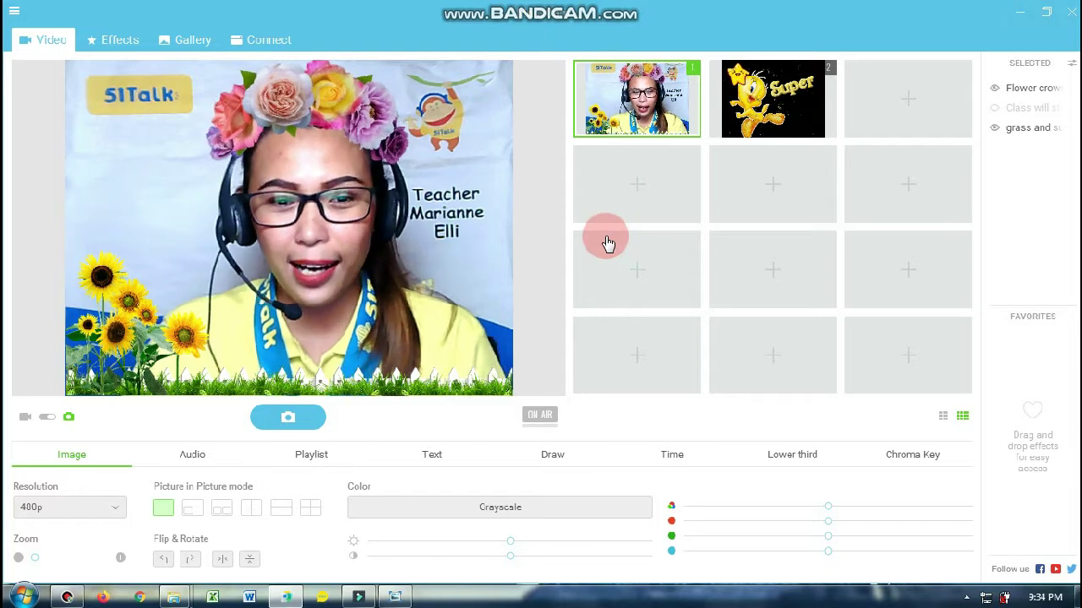